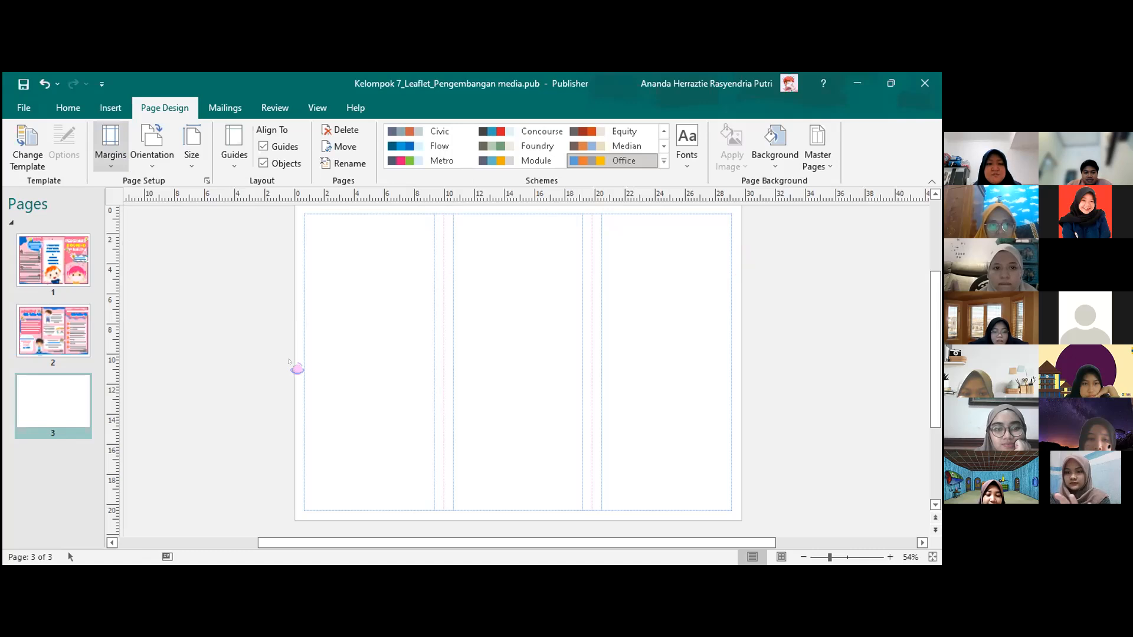
Step: Set the grid guides in the custom layout guides to four columns, return them to three, and accept
{"action": "left_click", "coordinate": [110, 144]}
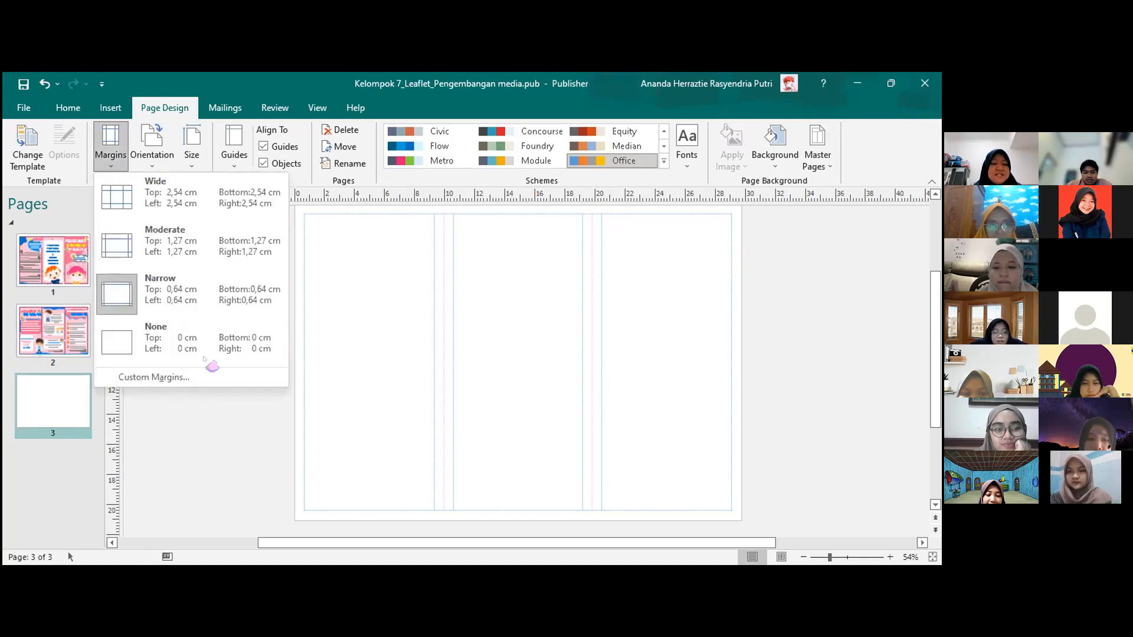
{"action": "left_click", "coordinate": [208, 376]}
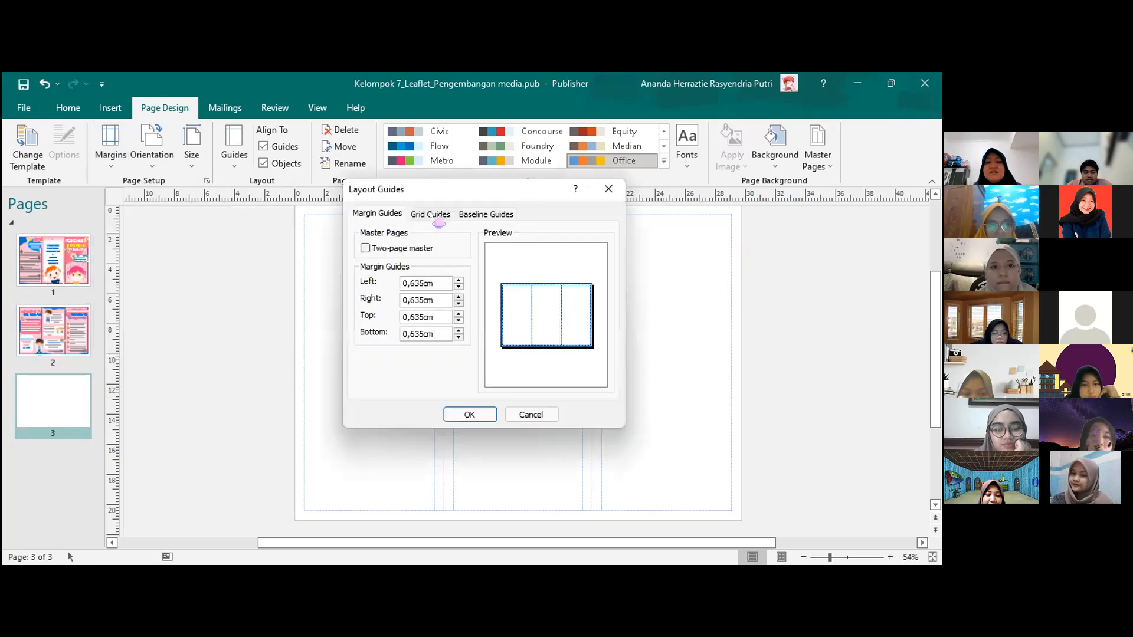
{"action": "left_click", "coordinate": [434, 215]}
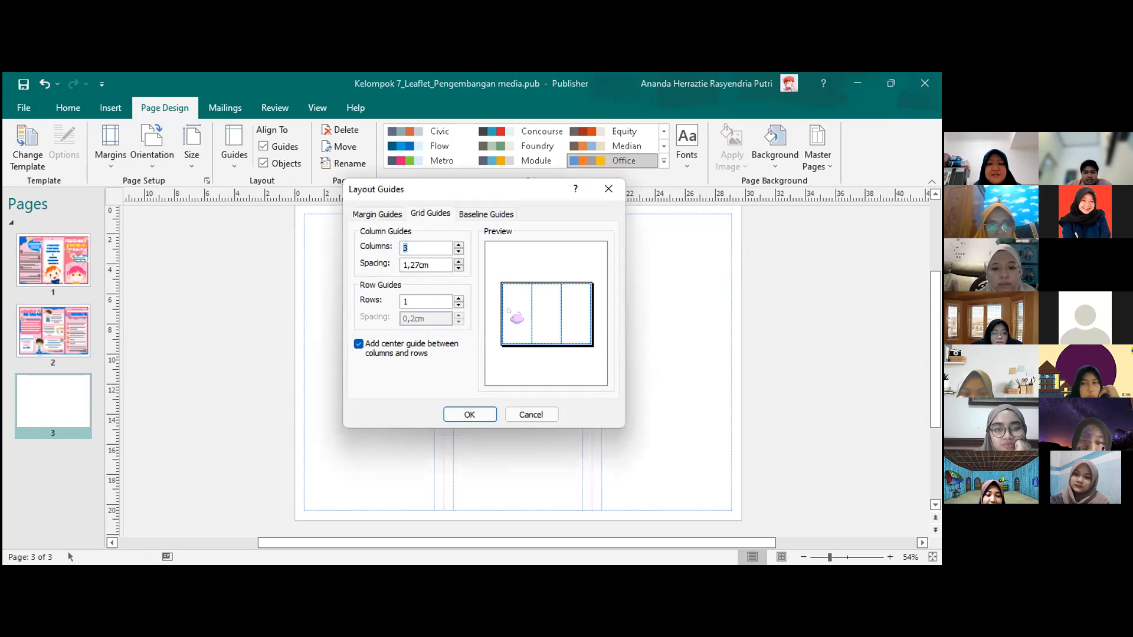
{"action": "left_click", "coordinate": [458, 244]}
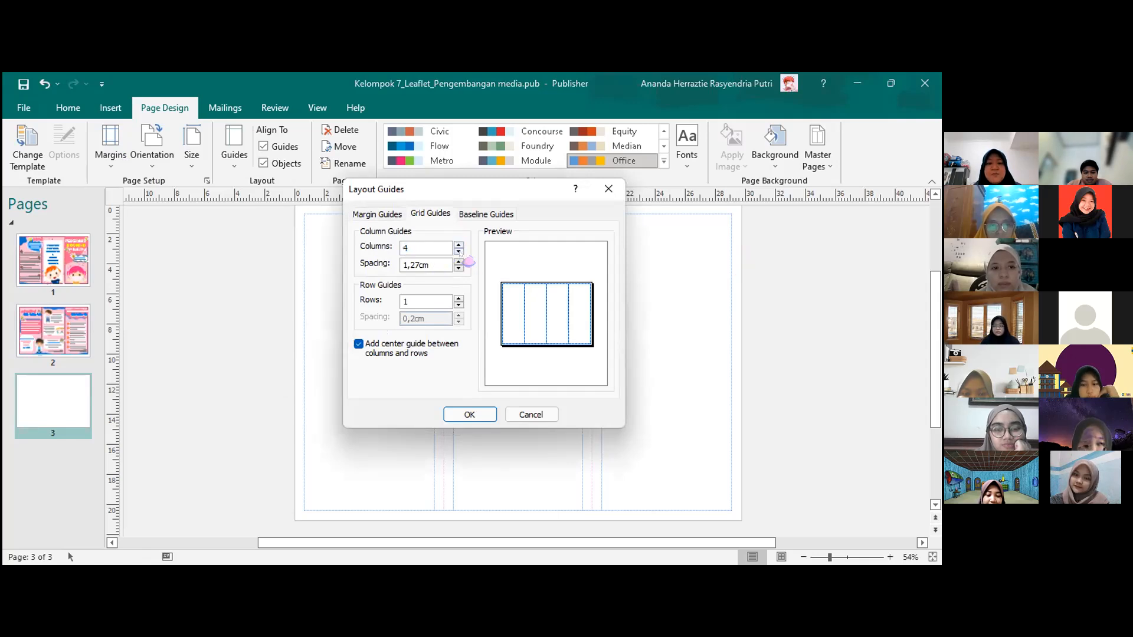
{"action": "left_click", "coordinate": [458, 252]}
{"action": "left_click", "coordinate": [469, 414]}
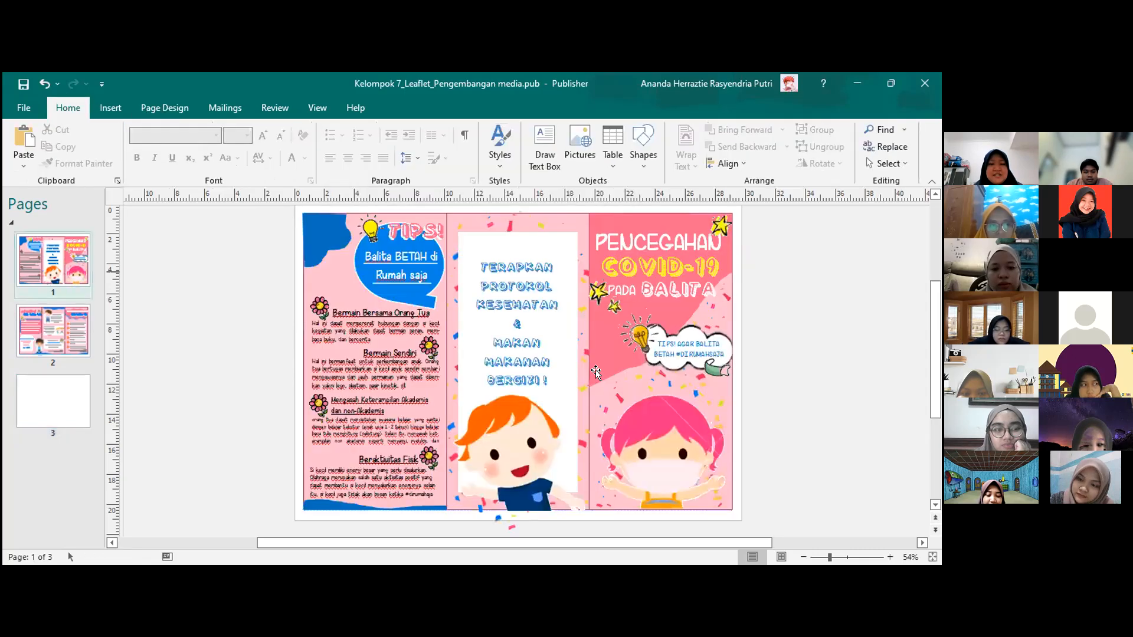
Step: Draw a rectangle about 9,04 cm wide and 19,68 cm high over the first column of page 3
{"action": "left_click", "coordinate": [28, 394]}
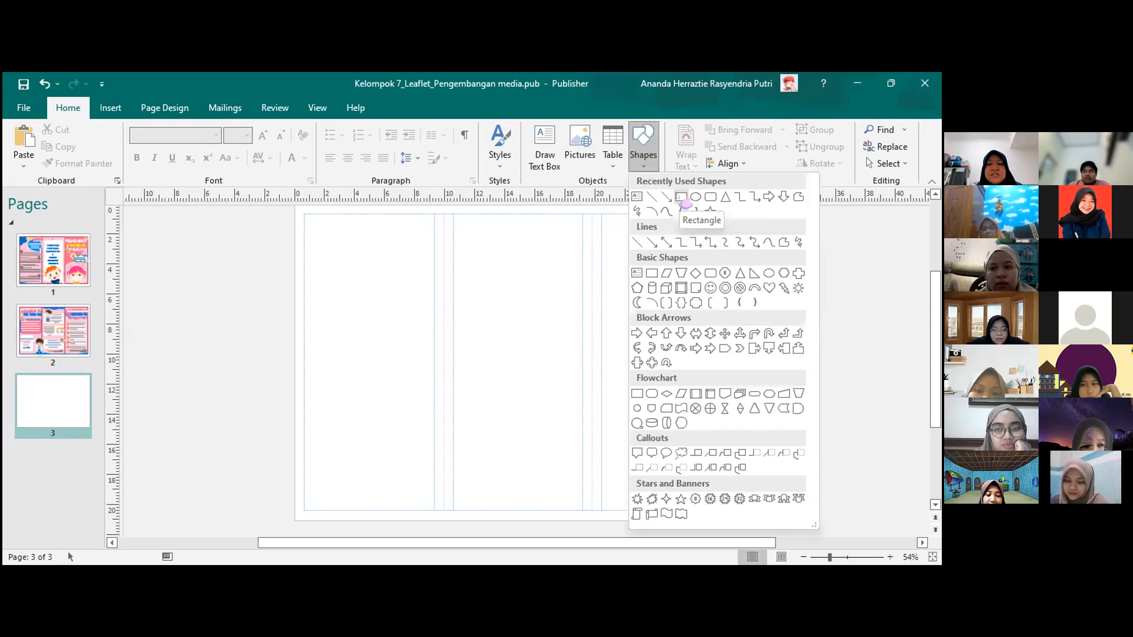
{"action": "left_click", "coordinate": [682, 198]}
{"action": "mouse_move", "coordinate": [298, 213]}
{"action": "left_mouse_down"}
{"action": "mouse_move", "coordinate": [400, 392]}
{"action": "mouse_move", "coordinate": [425, 491]}
{"action": "left_mouse_up"}
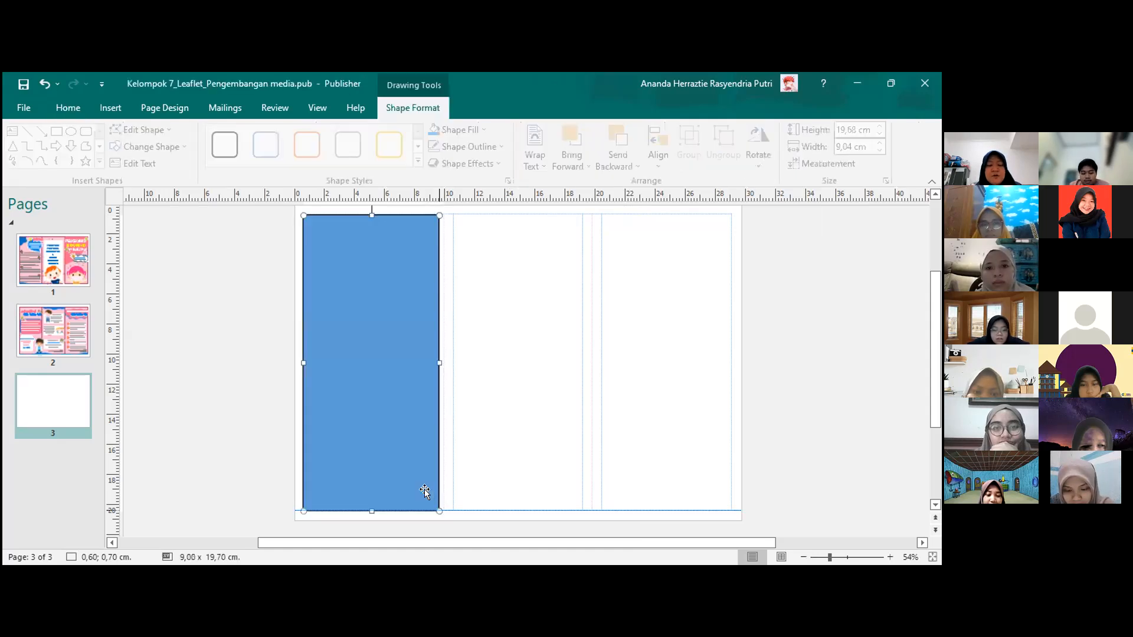
Step: Duplicate the rectangle twice and place the copies over the middle and last columns
{"action": "key", "text": "ctrl+d"}
{"action": "left_click_drag", "start_coordinate": [363, 320], "coordinate": [503, 316]}
{"action": "left_click", "coordinate": [405, 336]}
{"action": "key", "text": "ctrl+d"}
{"action": "left_click_drag", "start_coordinate": [635, 326], "coordinate": [687, 328]}
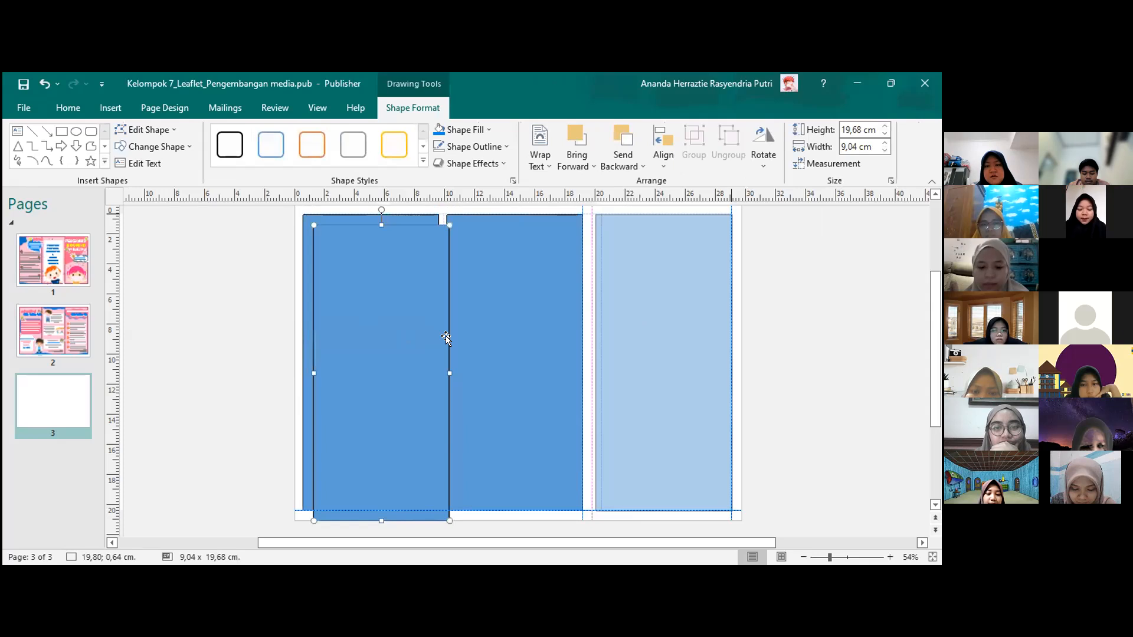
Step: Widen the three rectangles to about 9,34, 9,53 and 9,56 cm so that neighbouring panels meet without gaps
{"action": "left_click", "coordinate": [400, 354]}
{"action": "left_click_drag", "start_coordinate": [439, 360], "coordinate": [443, 390]}
{"action": "left_click", "coordinate": [488, 359]}
{"action": "left_click_drag", "start_coordinate": [581, 362], "coordinate": [587, 363]}
{"action": "left_click", "coordinate": [607, 359]}
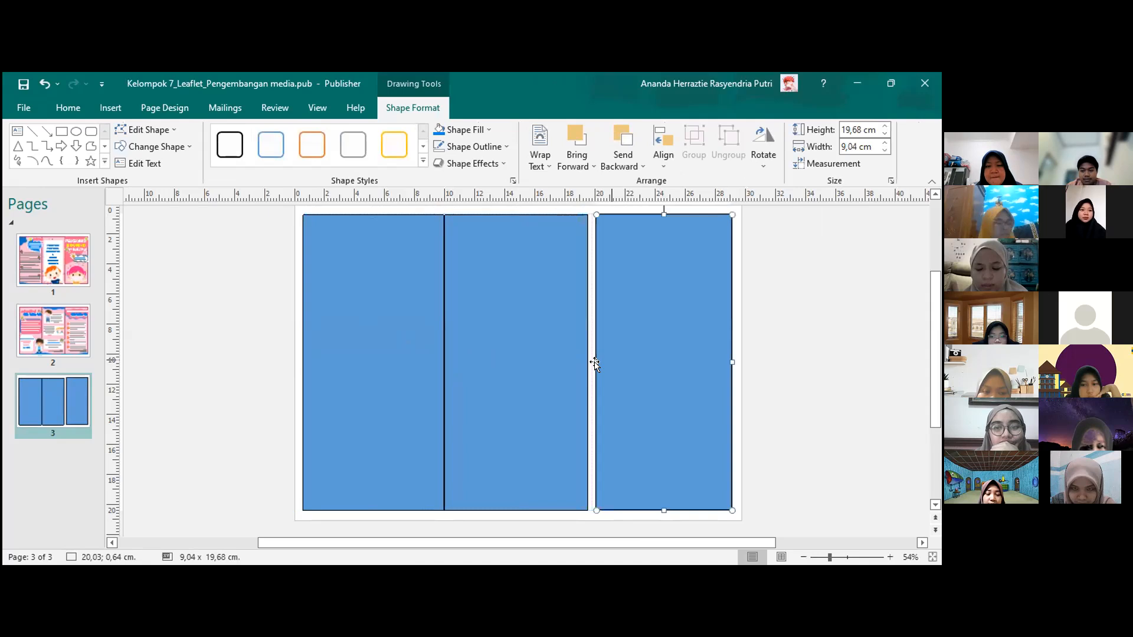
{"action": "left_click_drag", "start_coordinate": [590, 356], "coordinate": [587, 357]}
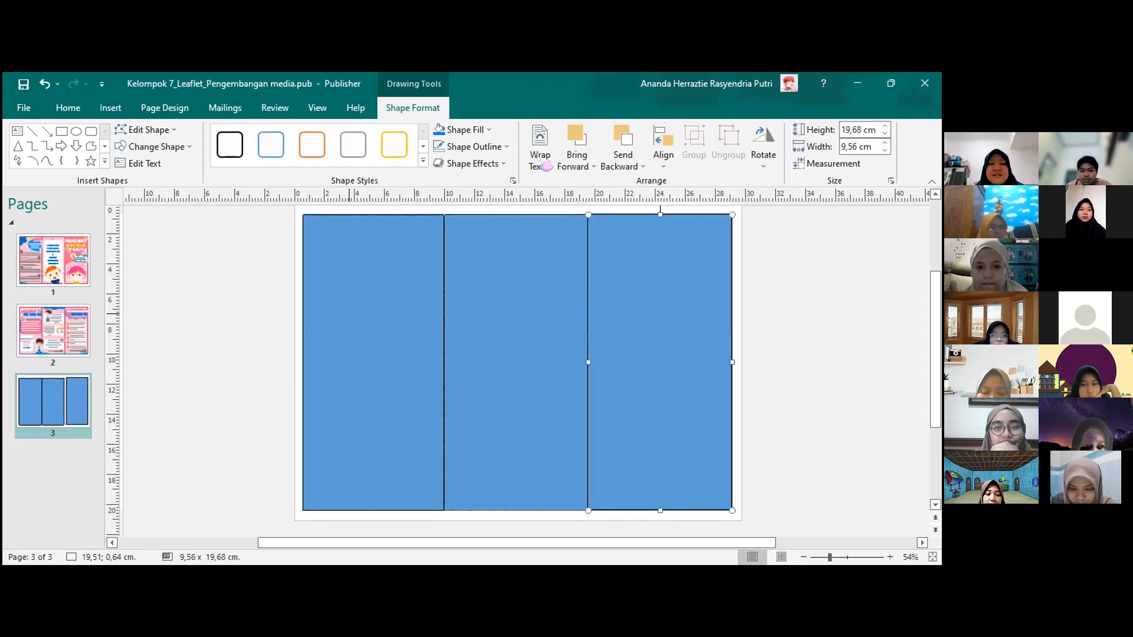
Step: Fill all three panel rectangles with bright blue
{"action": "left_click", "coordinate": [349, 313]}
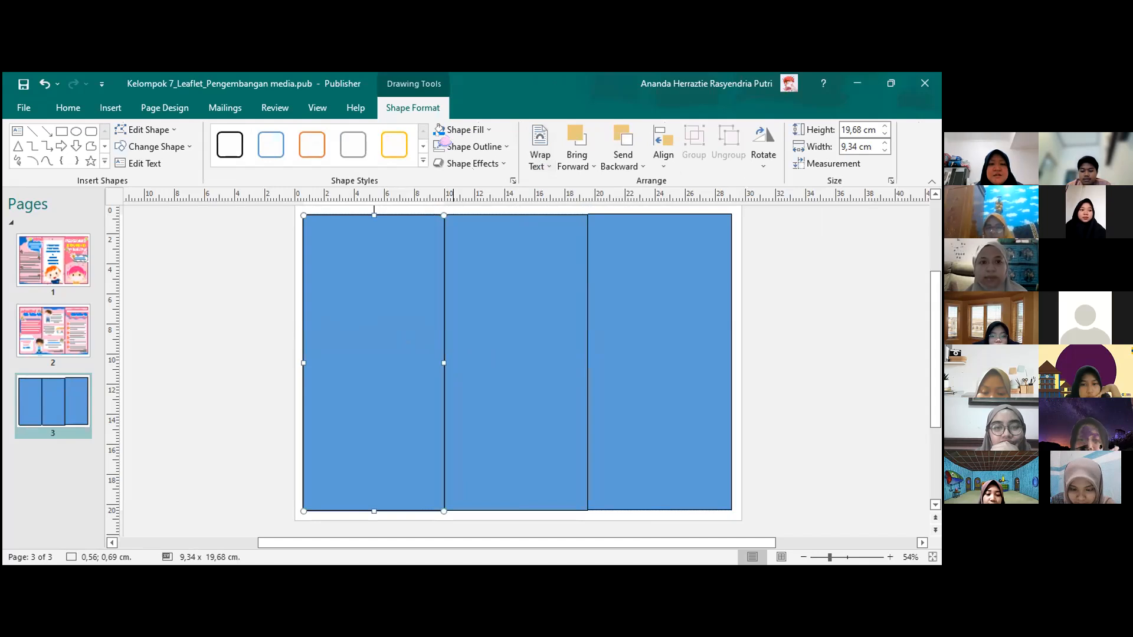
{"action": "left_click", "coordinate": [438, 130]}
{"action": "left_click", "coordinate": [513, 276]}
{"action": "left_click", "coordinate": [438, 130]}
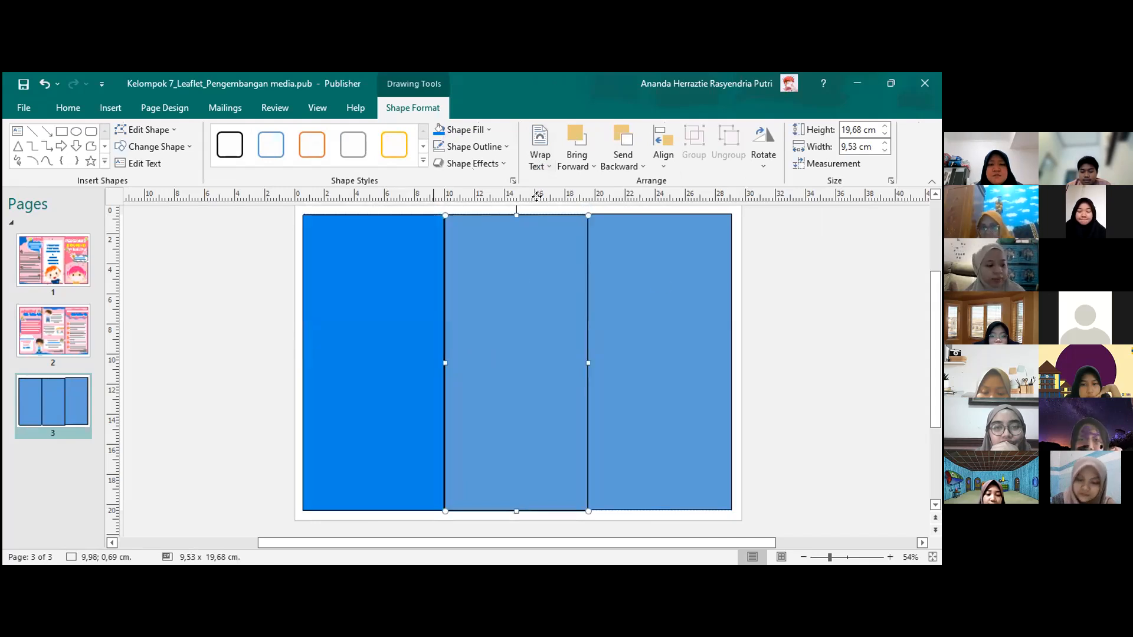
{"action": "left_click", "coordinate": [655, 279]}
{"action": "left_click", "coordinate": [438, 131]}
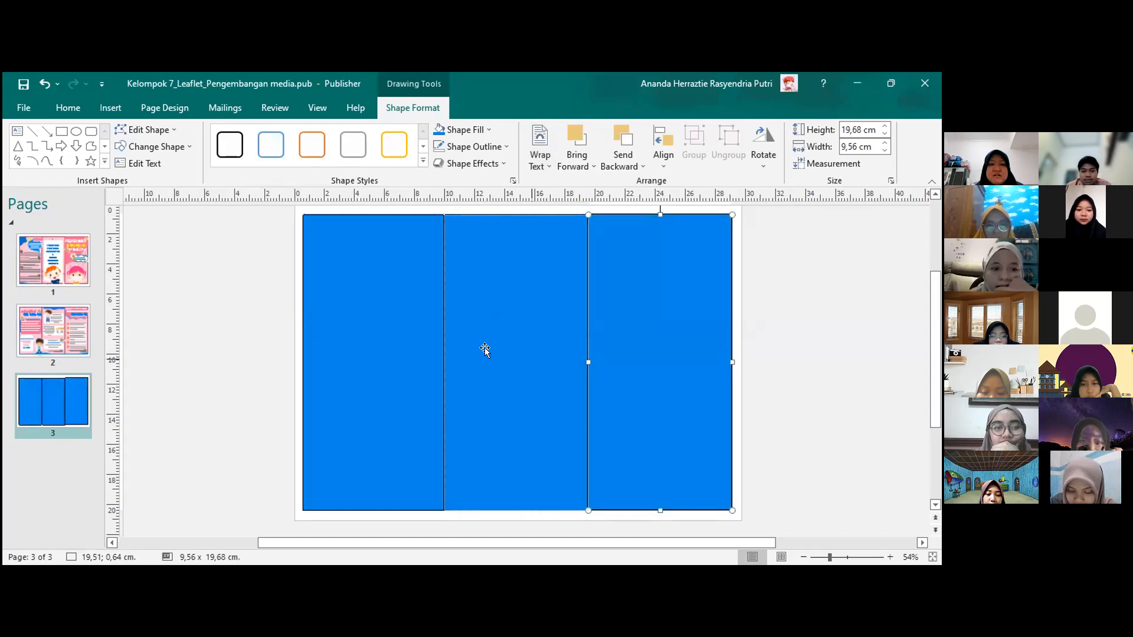
{"action": "left_click", "coordinate": [638, 395]}
{"action": "left_click", "coordinate": [283, 273]}
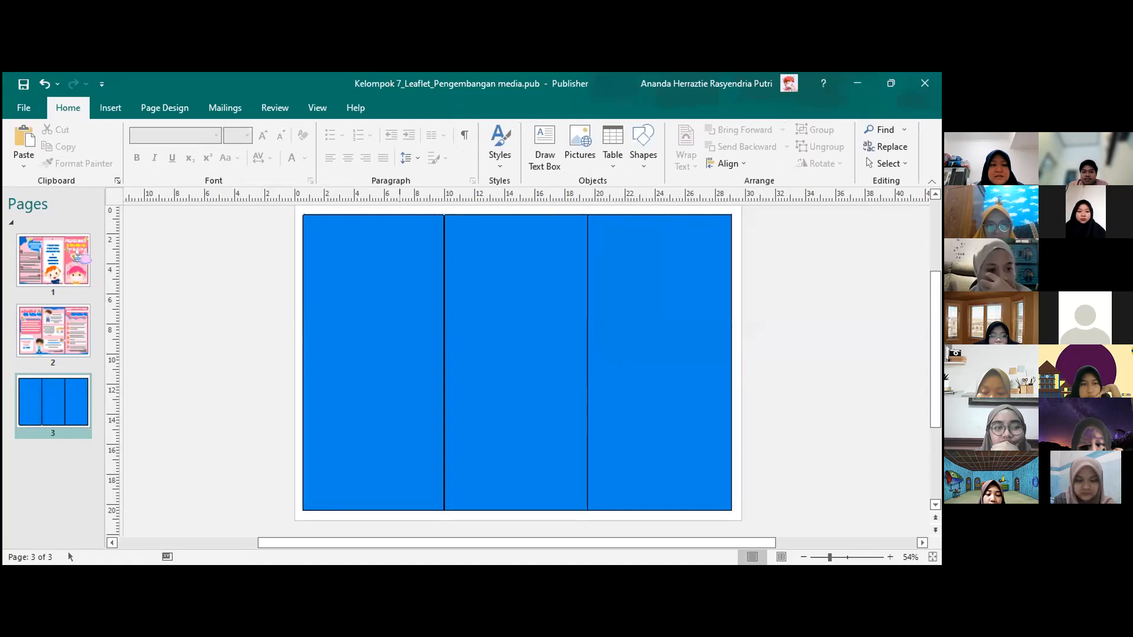
Step: Draw a freeform shape about 9,56 by 12,9 cm with a wavy lower edge over the upper part of page 3's last panel
{"action": "left_click", "coordinate": [53, 251]}
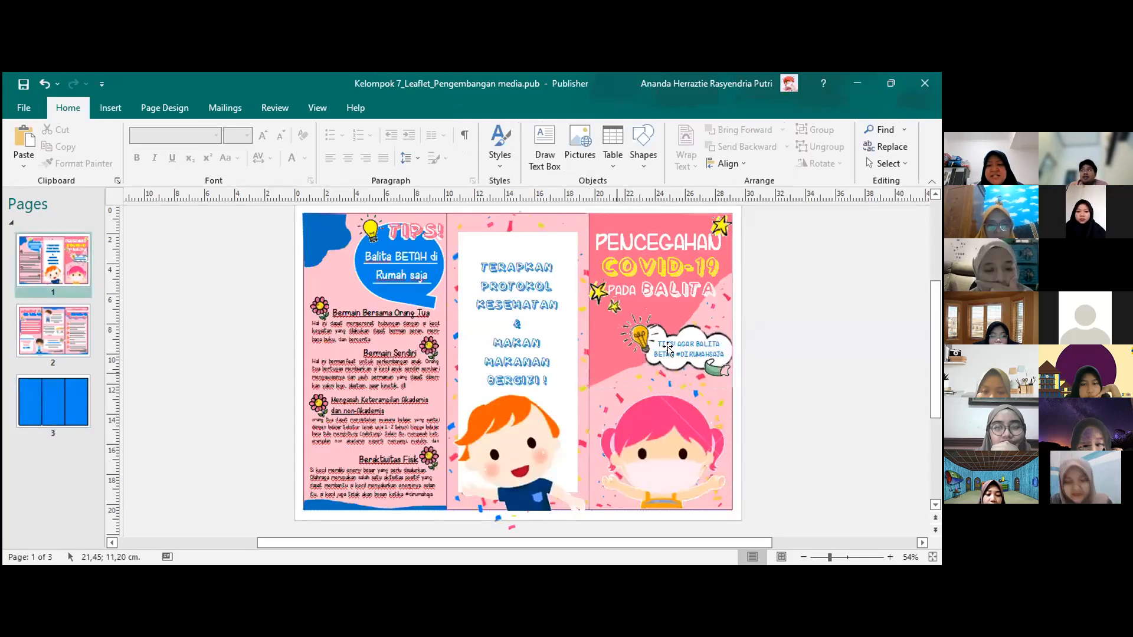
{"action": "left_click", "coordinate": [70, 416]}
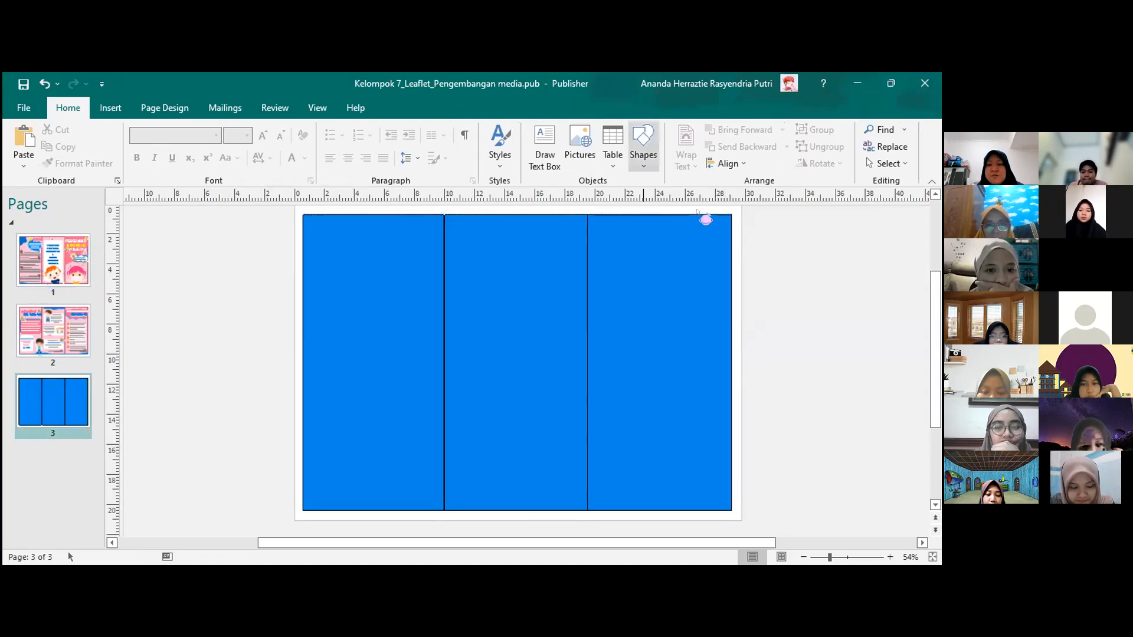
{"action": "left_click", "coordinate": [643, 148]}
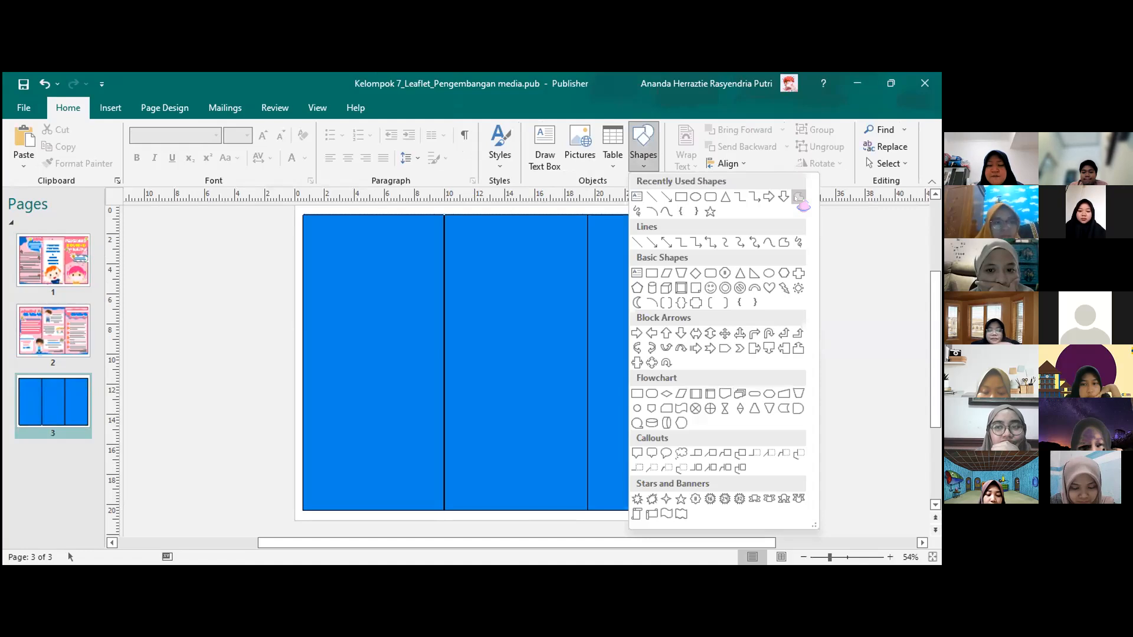
{"action": "left_click", "coordinate": [798, 197]}
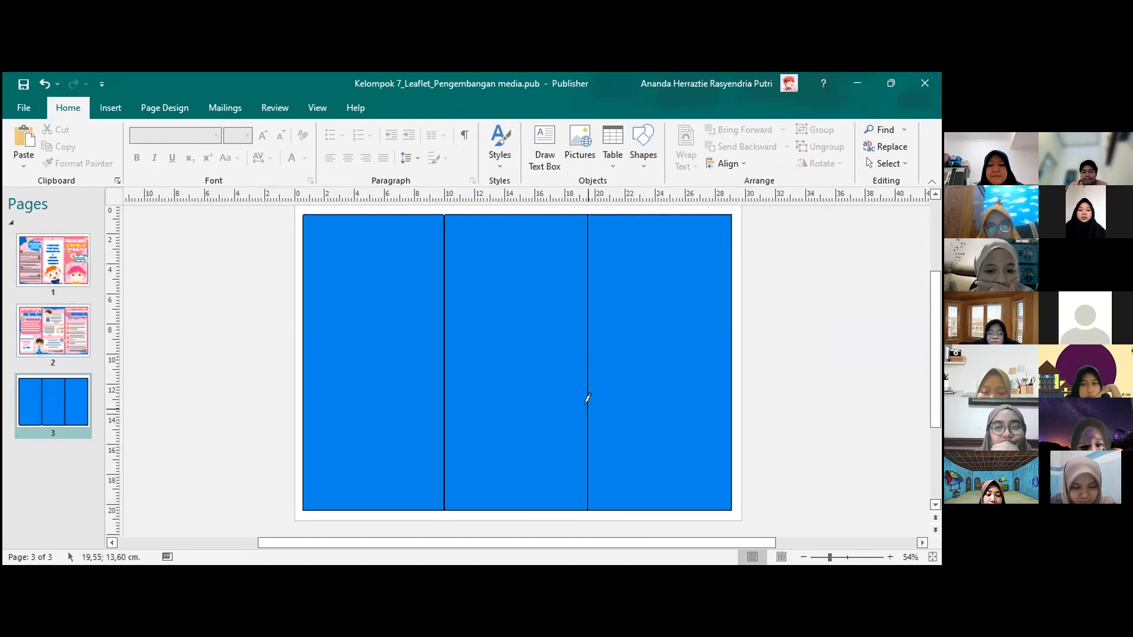
{"action": "left_click", "coordinate": [728, 286]}
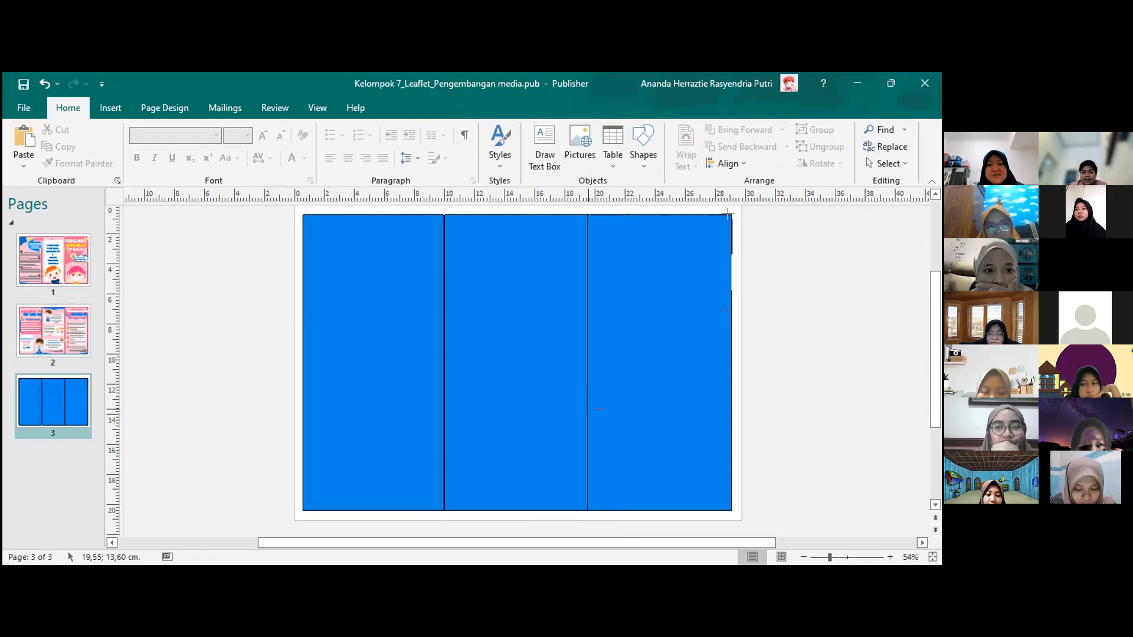
{"action": "left_click", "coordinate": [586, 212]}
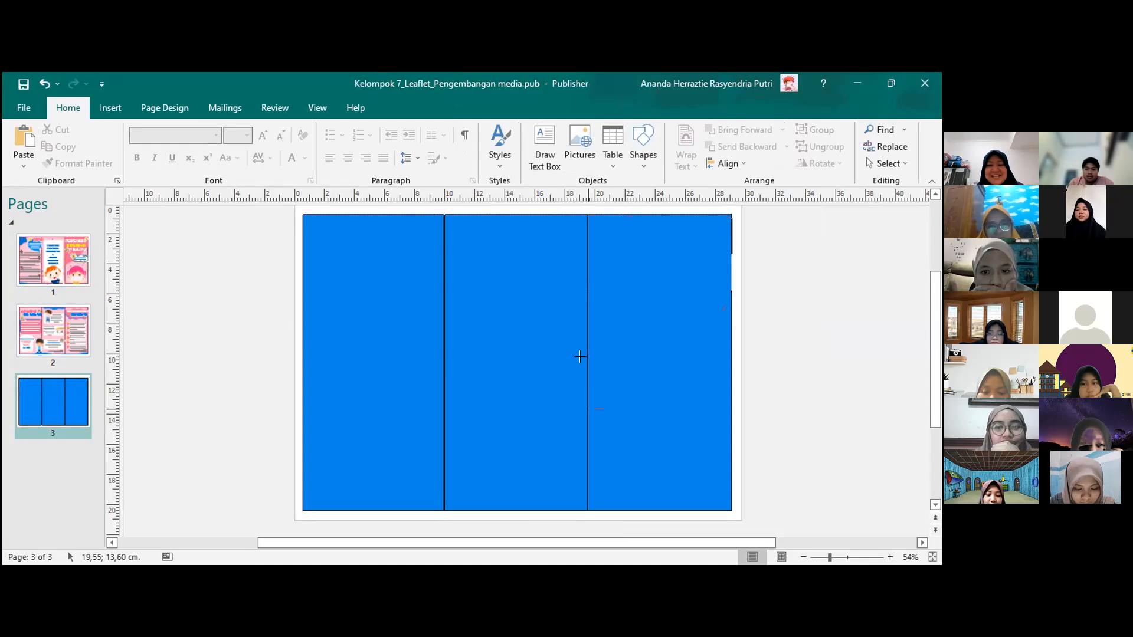
{"action": "left_click", "coordinate": [586, 404]}
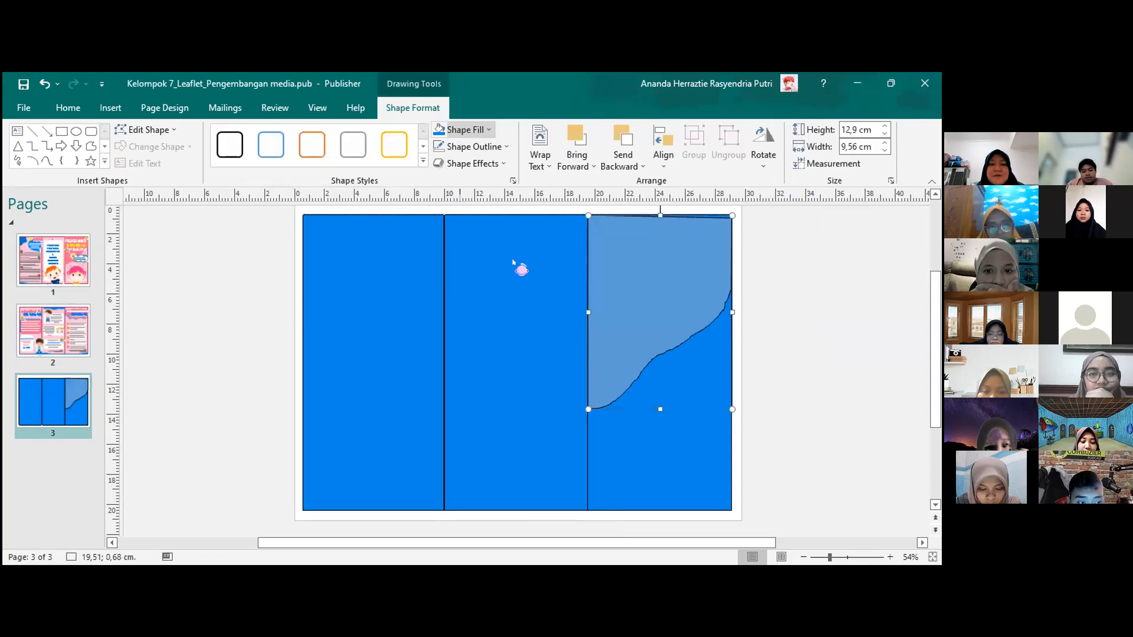
Step: Fill the freeform shape with light blue without an outline and move its upper-right point to the panel's corner
{"action": "left_click", "coordinate": [463, 129]}
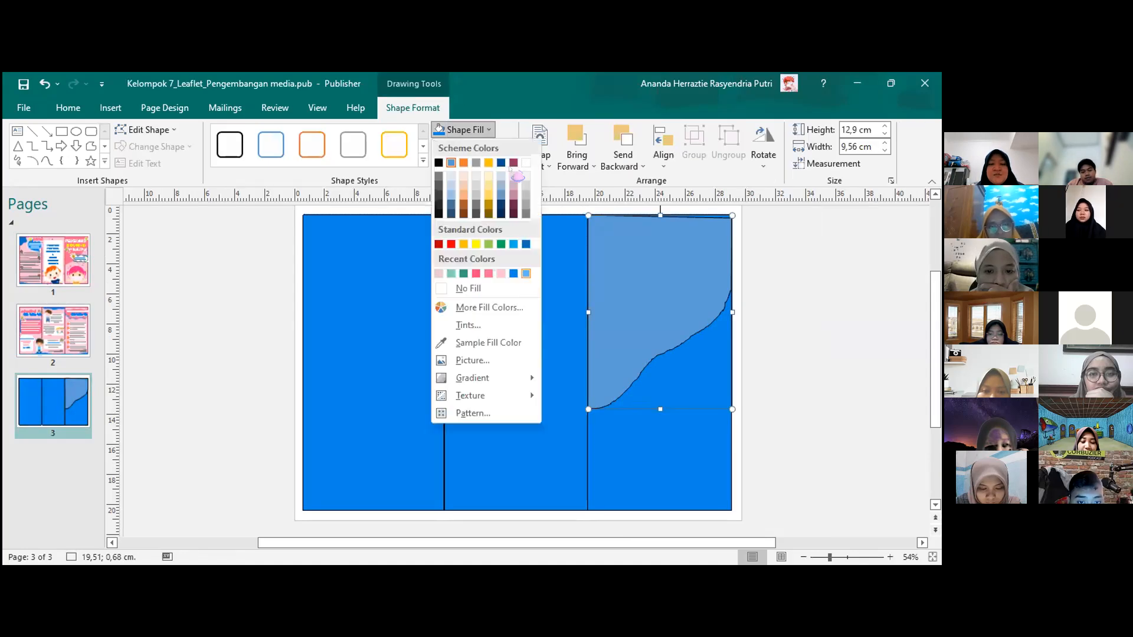
{"action": "left_click", "coordinate": [451, 161]}
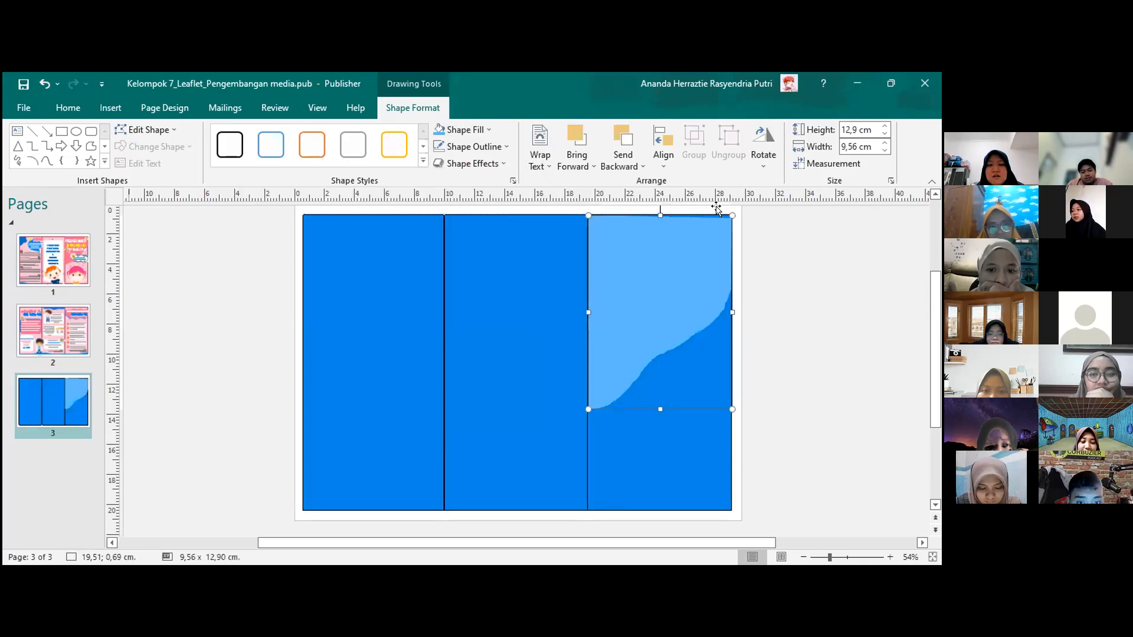
{"action": "left_click_drag", "start_coordinate": [727, 210], "coordinate": [727, 213]}
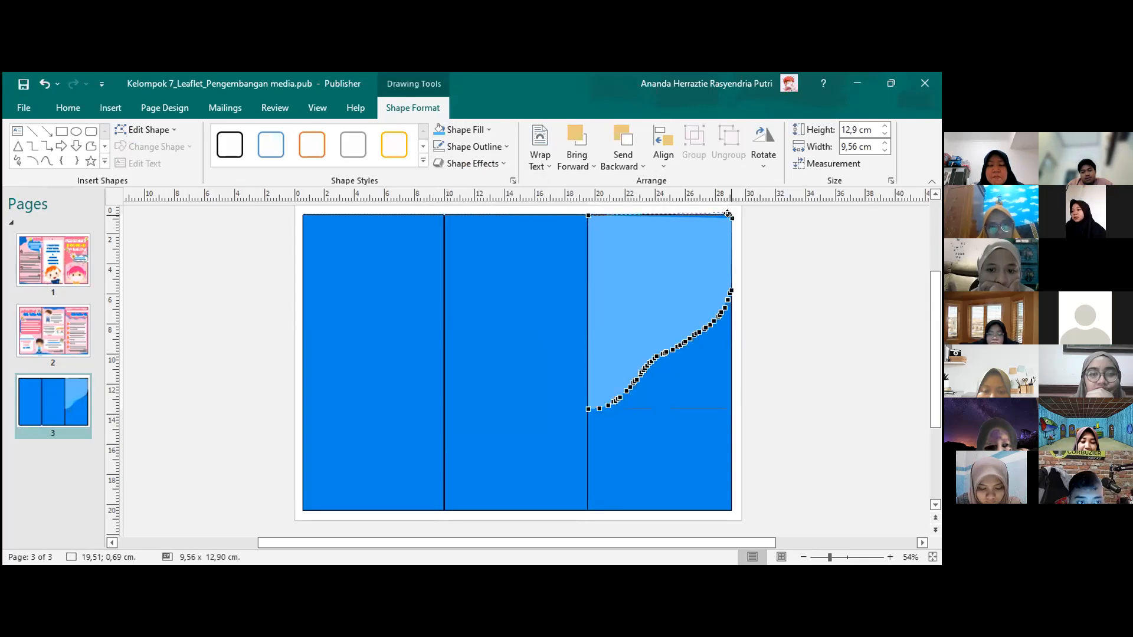
{"action": "left_click", "coordinate": [737, 248]}
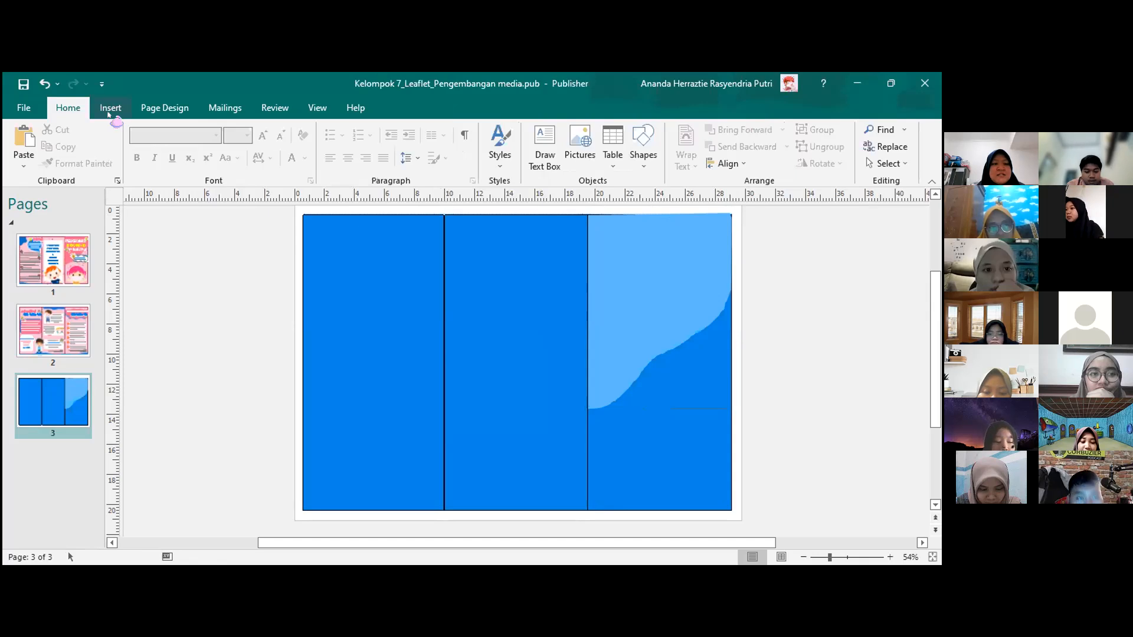
Step: Add a text box across the upper part of the last panel reading "PENCEGAHAN COVID-19" with "PADA BALITA" on the second line
{"action": "left_click", "coordinate": [110, 109]}
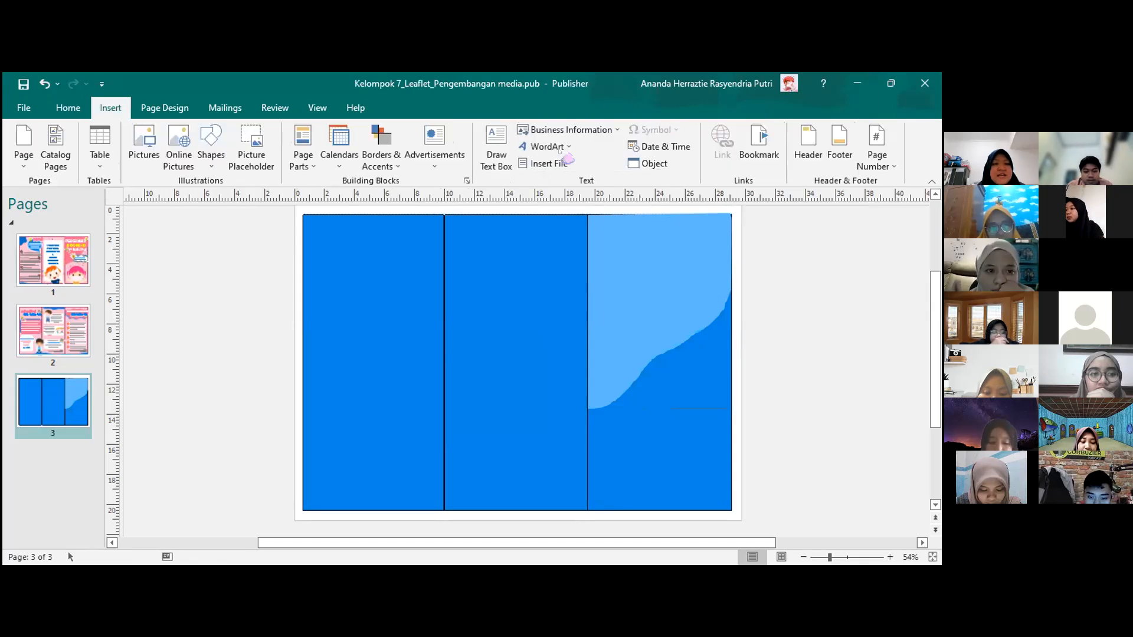
{"action": "left_click", "coordinate": [495, 155]}
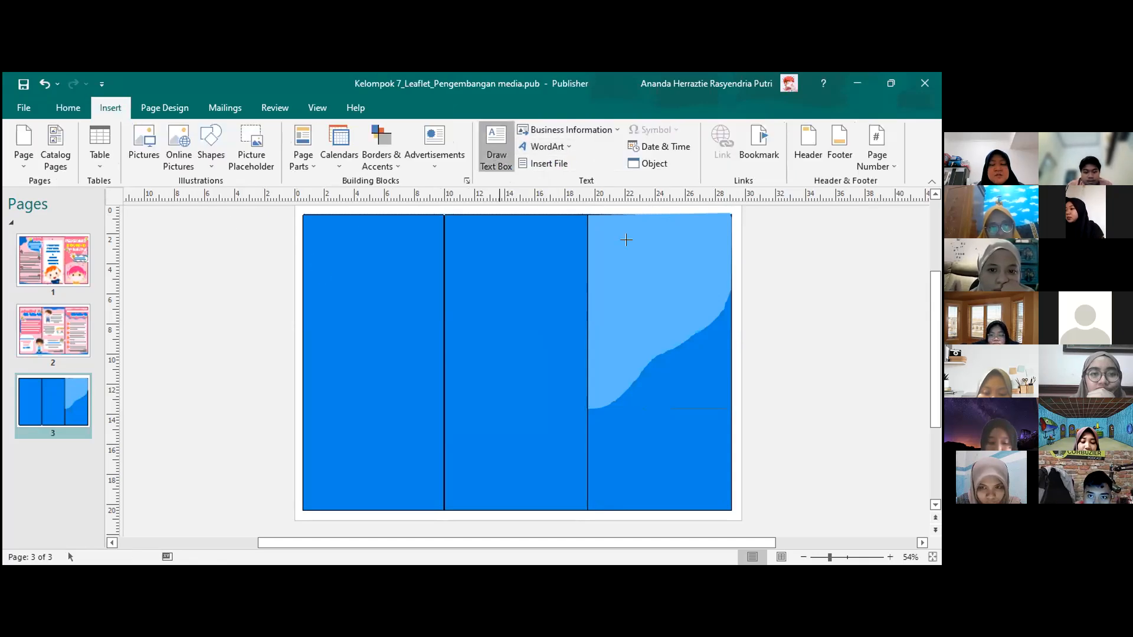
{"action": "mouse_move", "coordinate": [596, 236]}
{"action": "left_mouse_down"}
{"action": "mouse_move", "coordinate": [695, 299]}
{"action": "mouse_move", "coordinate": [726, 303]}
{"action": "mouse_move", "coordinate": [742, 272]}
{"action": "left_mouse_up"}
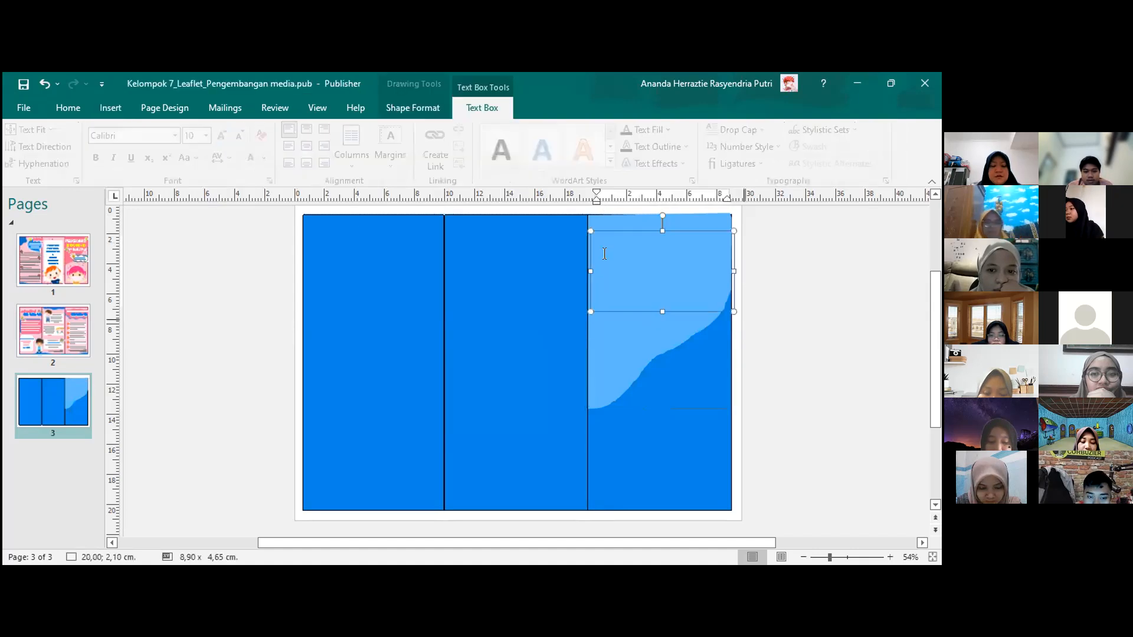
{"action": "type", "text": "PENCEGAHAN COVID"}
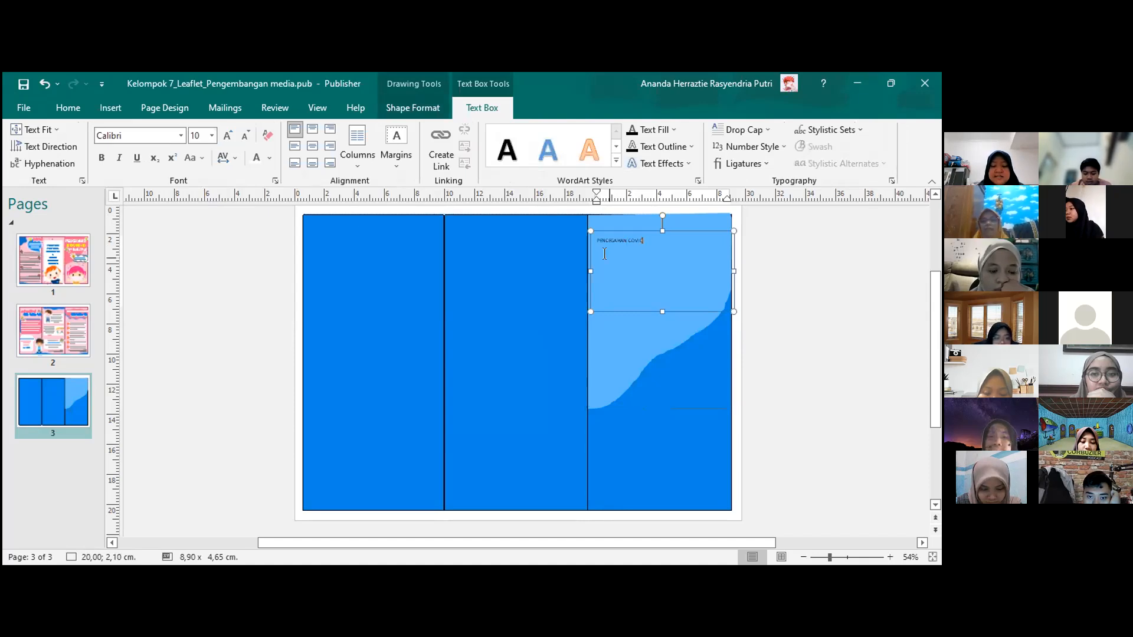
{"action": "type", "text": "-19 PADA E"}
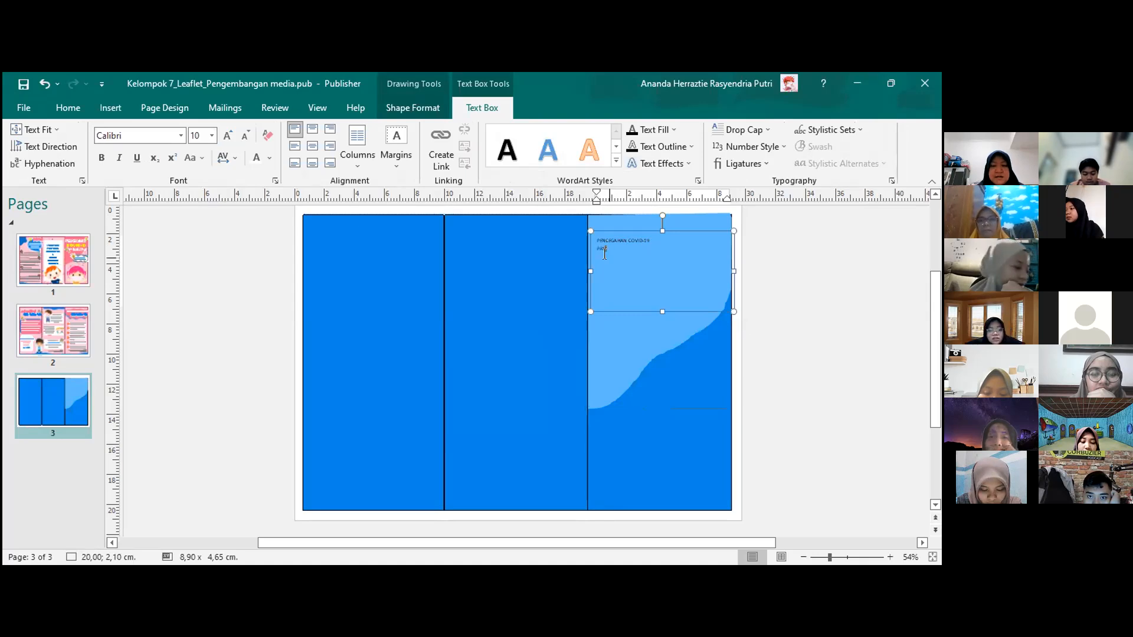
{"action": "type", "text": "ALITA"}
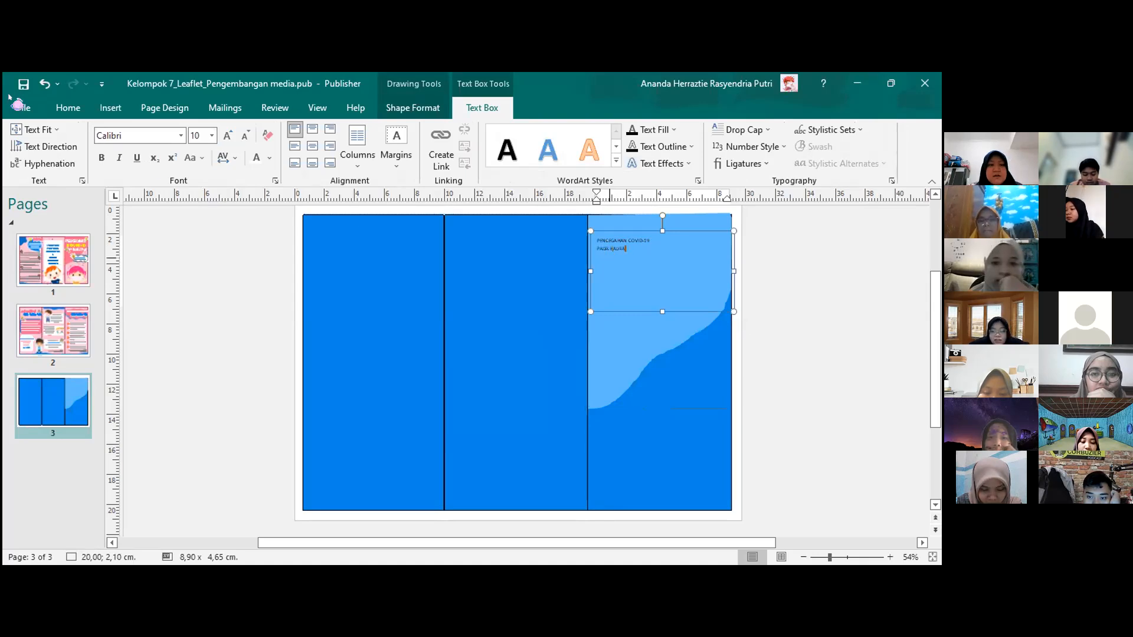
Step: Enlarge all of the title text to 28 pt and centre it
{"action": "key", "text": "ctrl+a"}
{"action": "left_click", "coordinate": [234, 139]}
{"action": "left_click", "coordinate": [235, 140]}
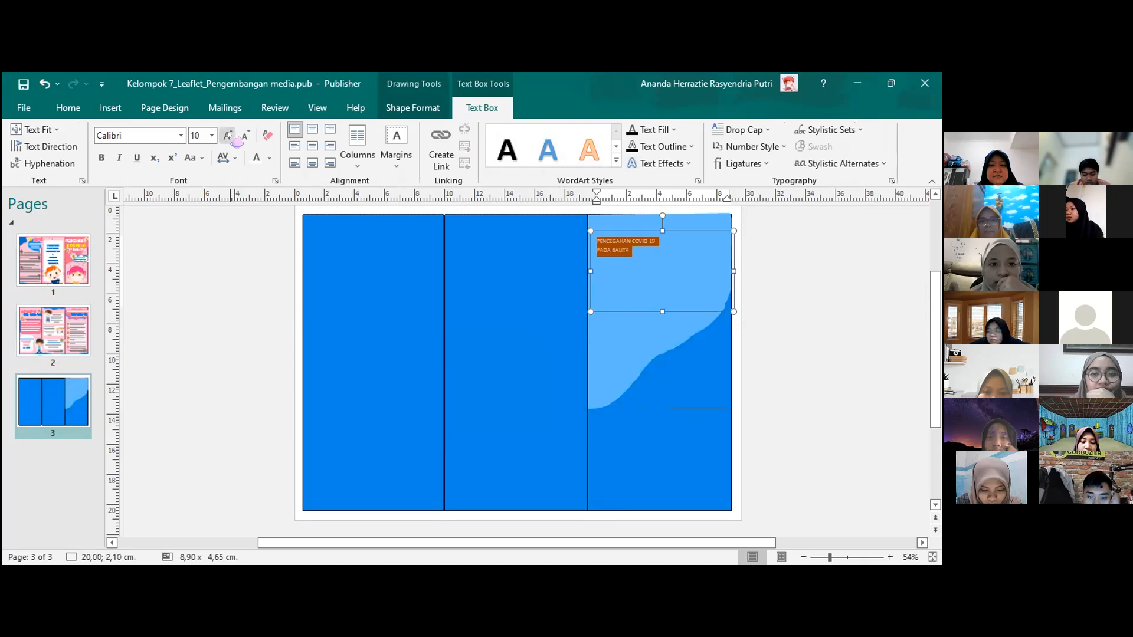
{"action": "left_click", "coordinate": [235, 140]}
{"action": "left_click", "coordinate": [234, 140]}
{"action": "left_click", "coordinate": [235, 139]}
{"action": "left_click", "coordinate": [235, 140]}
{"action": "left_click", "coordinate": [235, 140]}
{"action": "left_click", "coordinate": [234, 140]}
{"action": "left_click", "coordinate": [234, 140]}
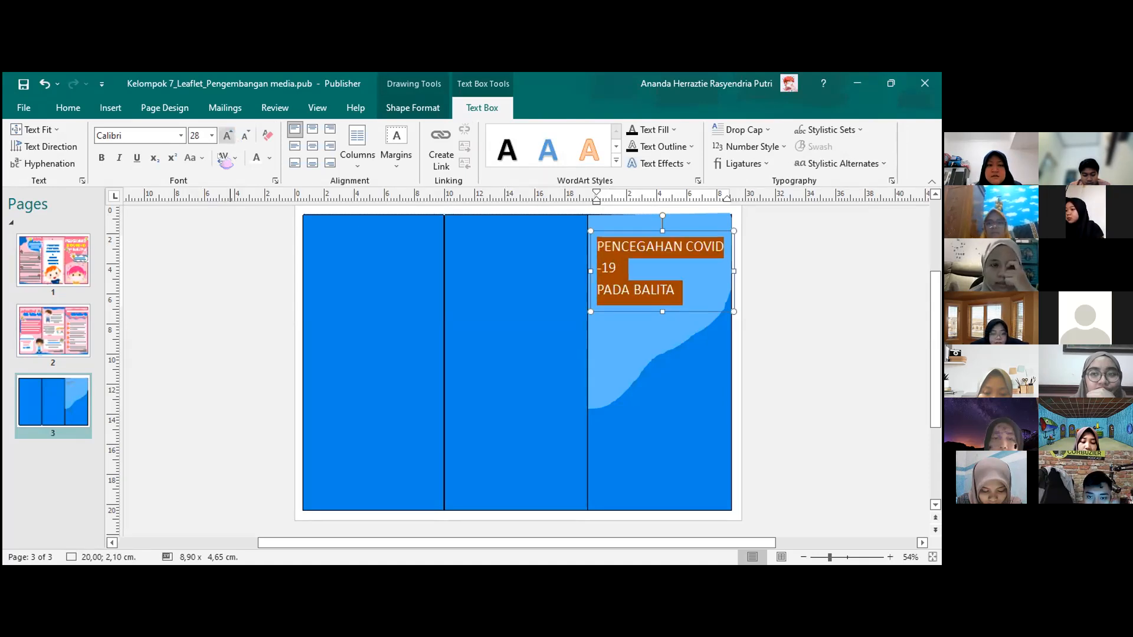
{"action": "key", "text": "ctrl+e"}
Step: Change the whole title's font to 80er Teenie Demo and move "COVID-19" onto its own line
{"action": "left_click", "coordinate": [182, 135]}
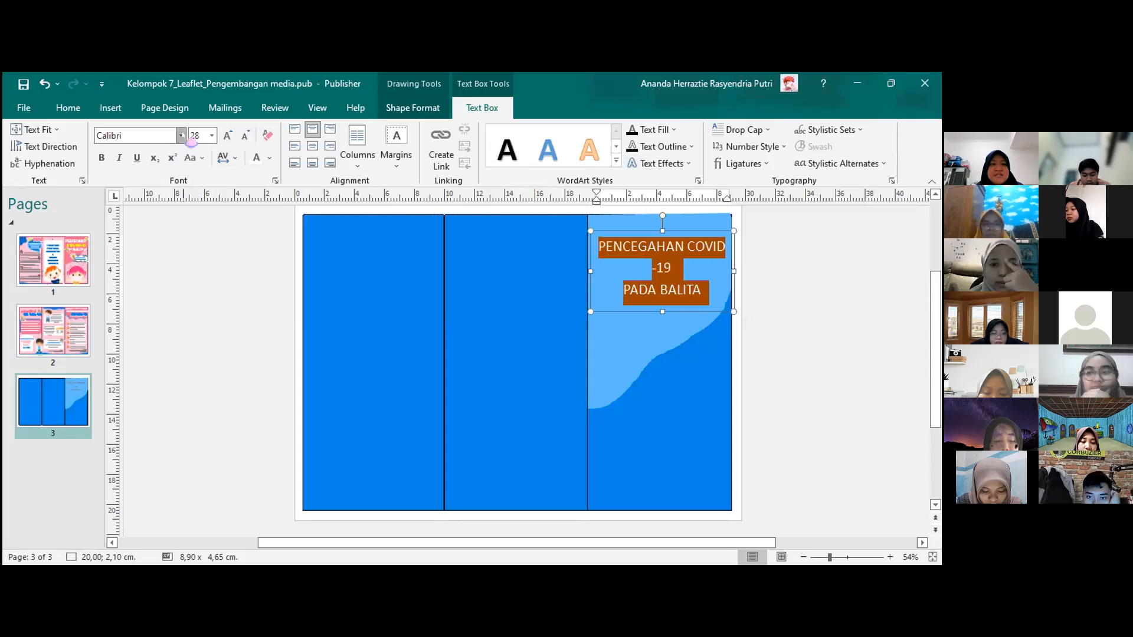
{"action": "scroll", "coordinate": [216, 236], "scroll_direction": "up", "scroll_amount": 6}
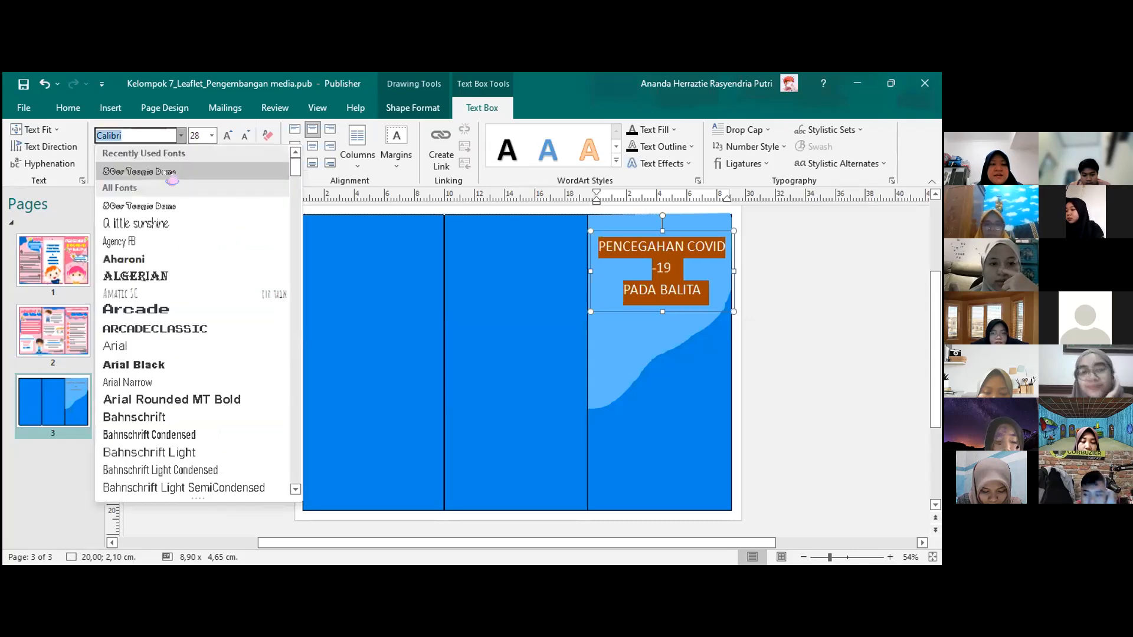
{"action": "left_click", "coordinate": [647, 271]}
{"action": "left_click", "coordinate": [682, 245]}
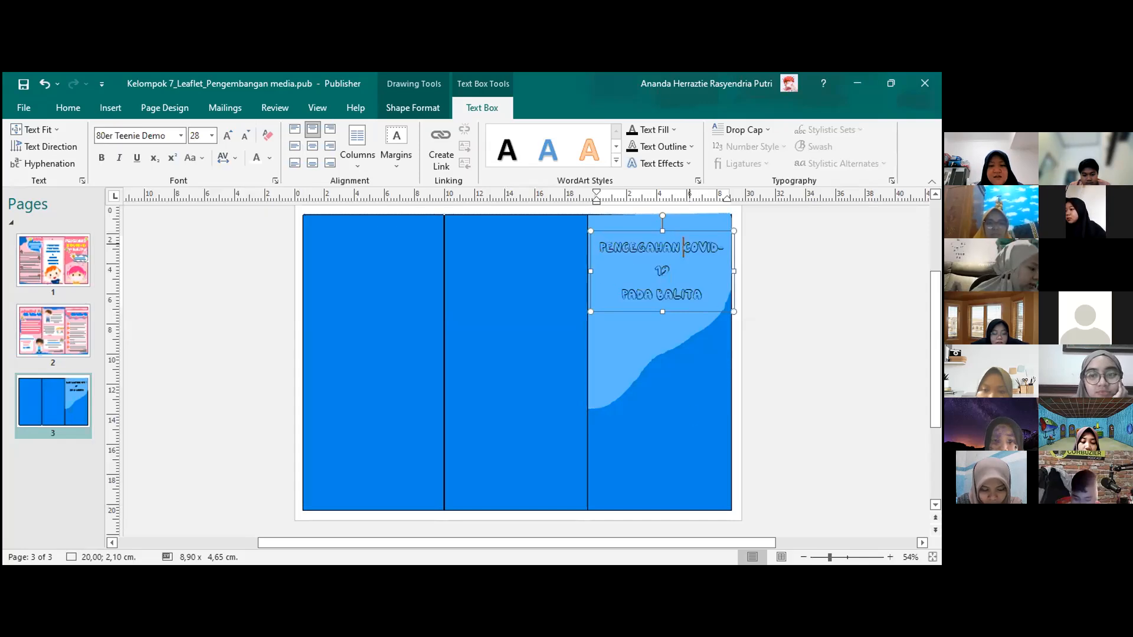
{"action": "key", "text": "Return"}
Step: Stretch the title text box to about 6,55 cm tall and enlarge all of its text
{"action": "left_click", "coordinate": [657, 313]}
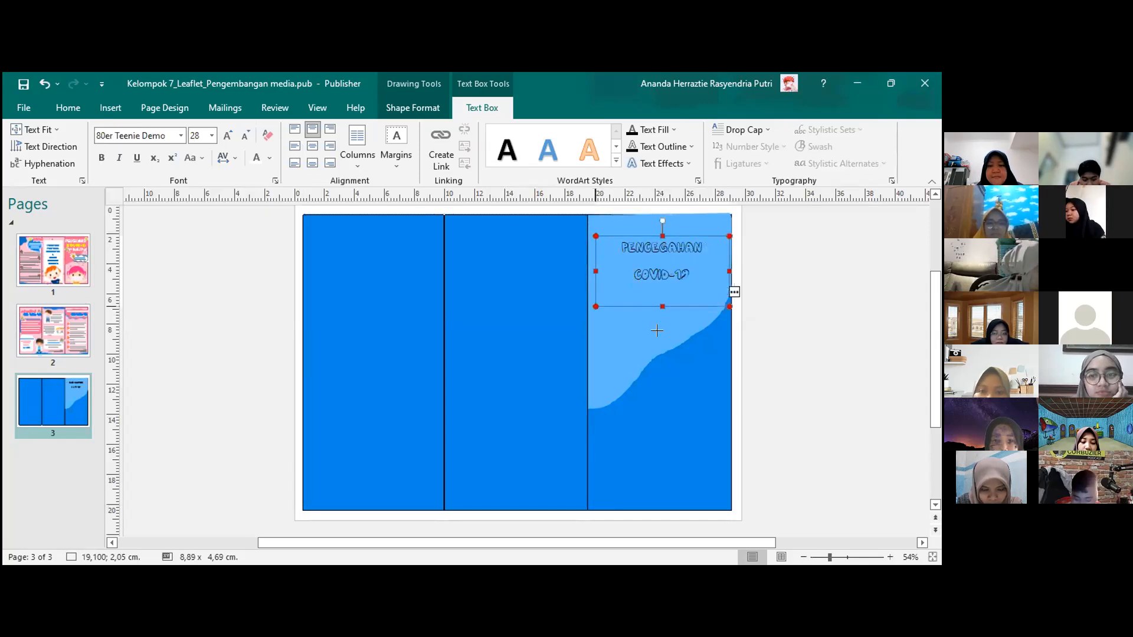
{"action": "left_click_drag", "start_coordinate": [656, 332], "coordinate": [656, 341]}
{"action": "key", "text": "ctrl+a"}
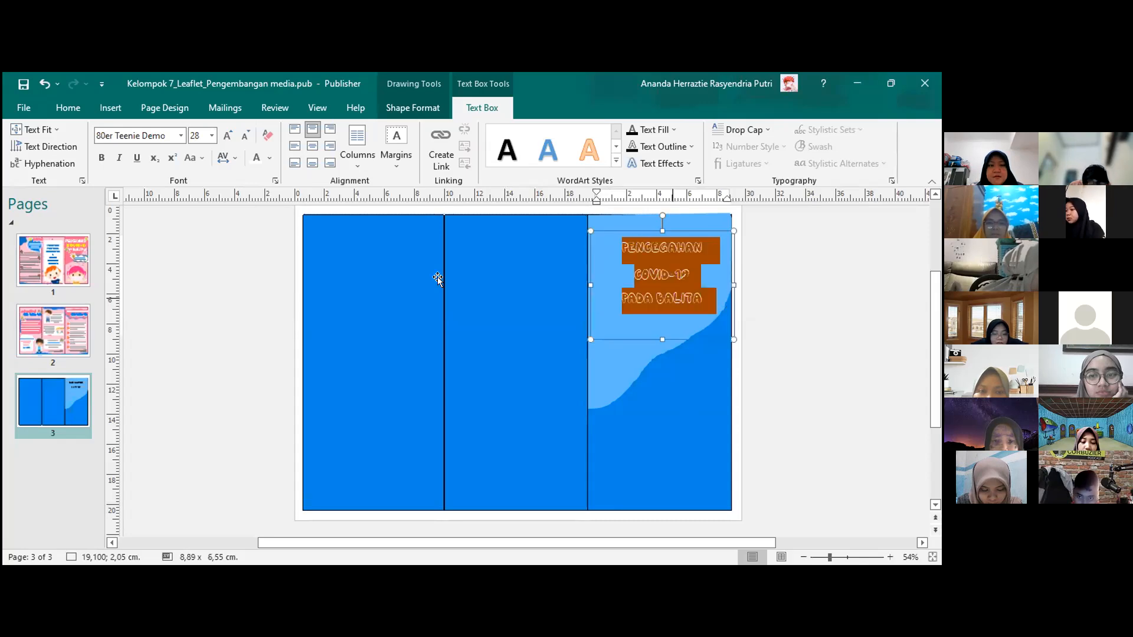
{"action": "left_click", "coordinate": [229, 136]}
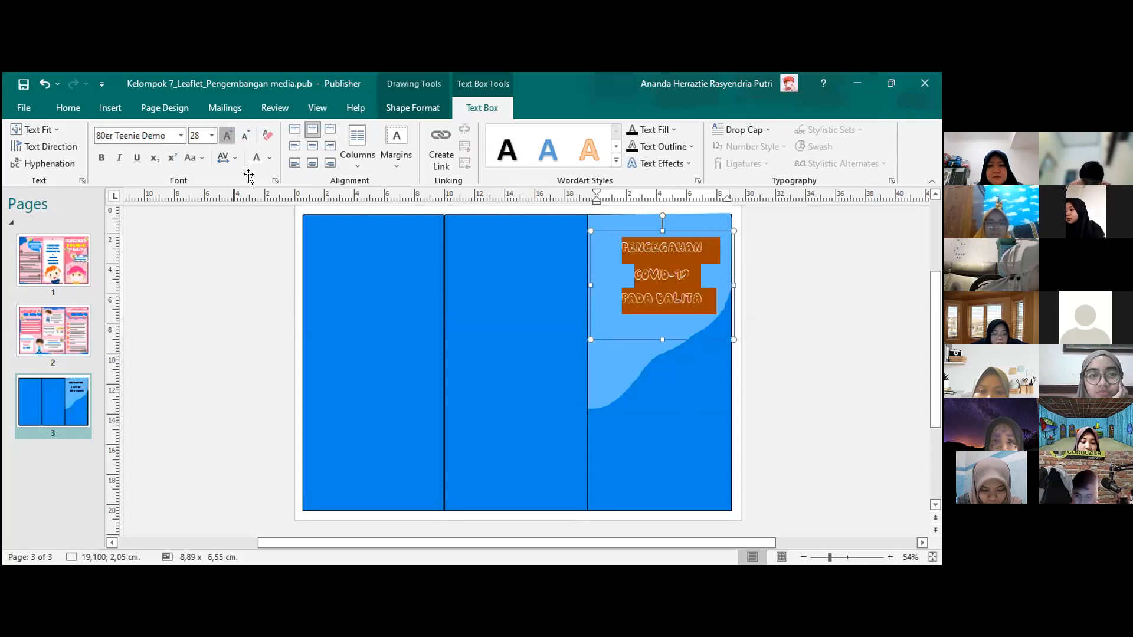
{"action": "left_click", "coordinate": [720, 410]}
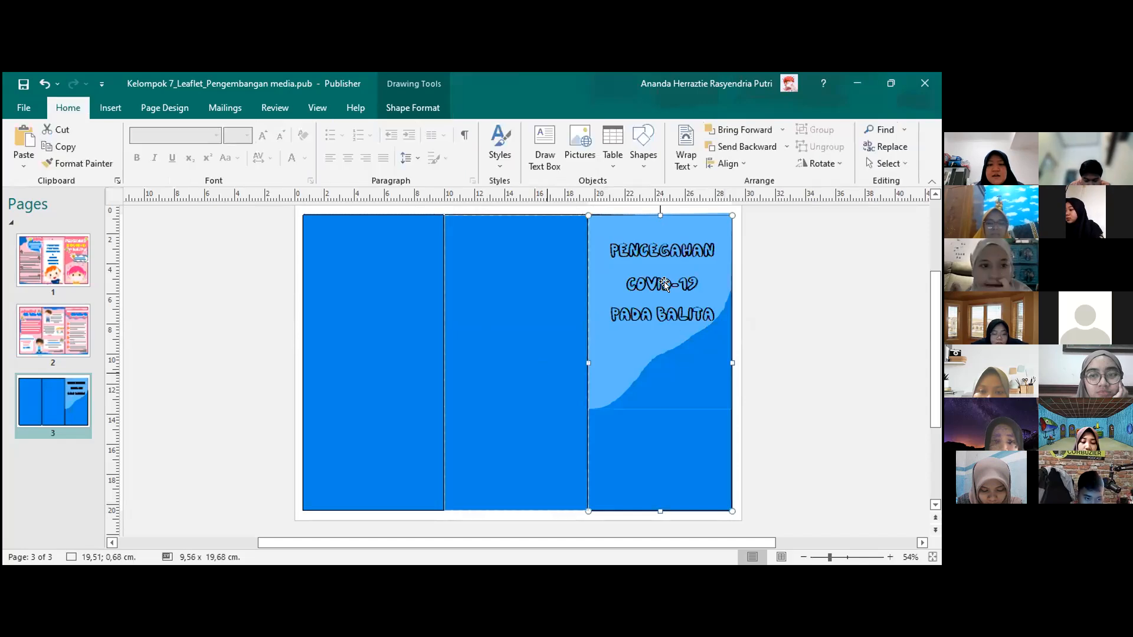
{"action": "left_click", "coordinate": [743, 469]}
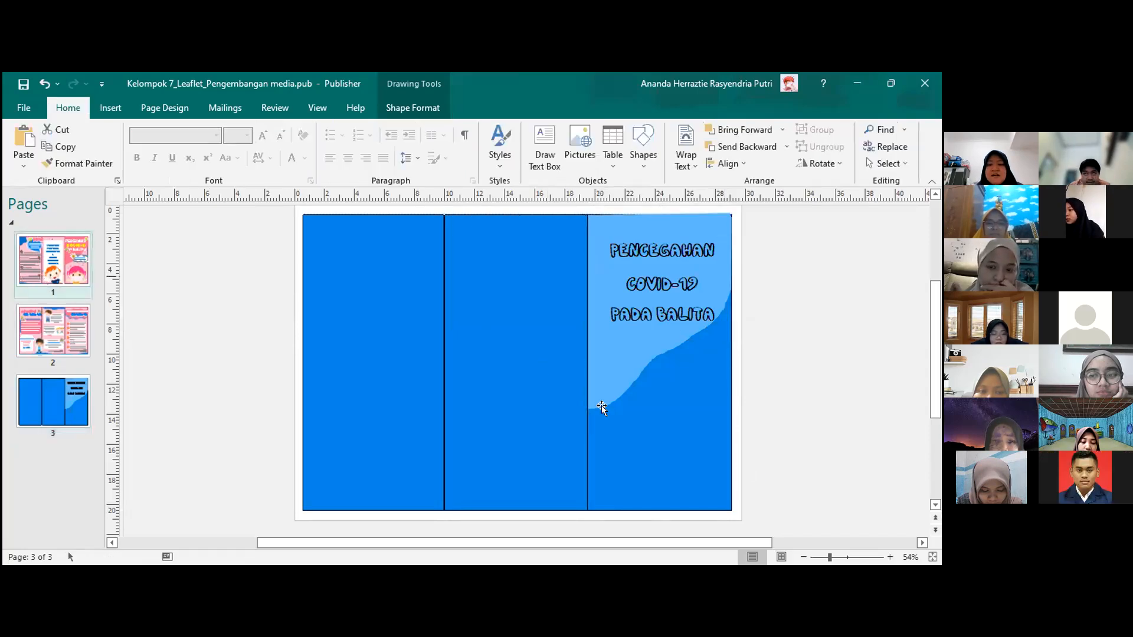
Step: Compare with the cover design on page 1, and nudge page 3's title text box slightly to the left
{"action": "left_click", "coordinate": [53, 260]}
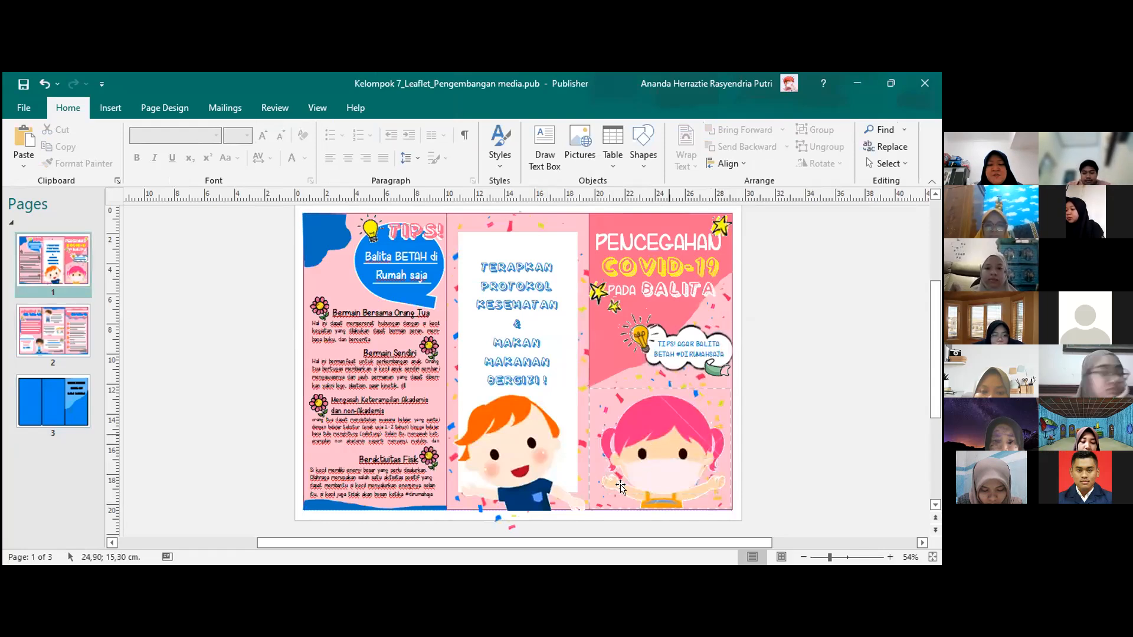
{"action": "left_click", "coordinate": [598, 291]}
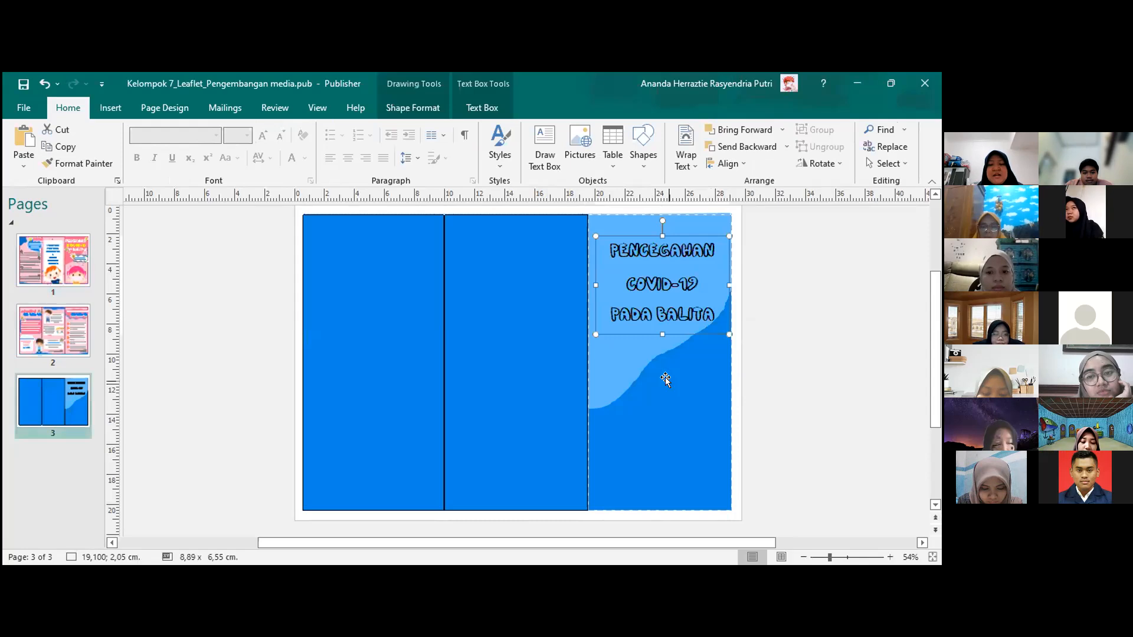
{"action": "key", "text": "Left"}
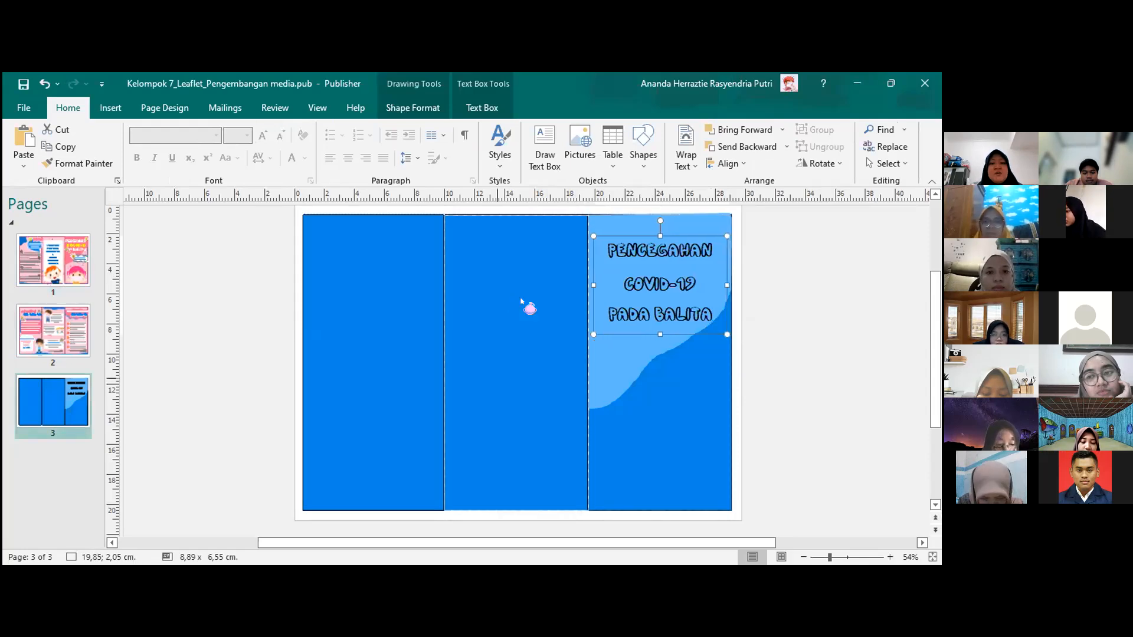
Step: Search Bing images for "flower cartoon" and insert the pink flower with the yellow centre
{"action": "left_click", "coordinate": [595, 168]}
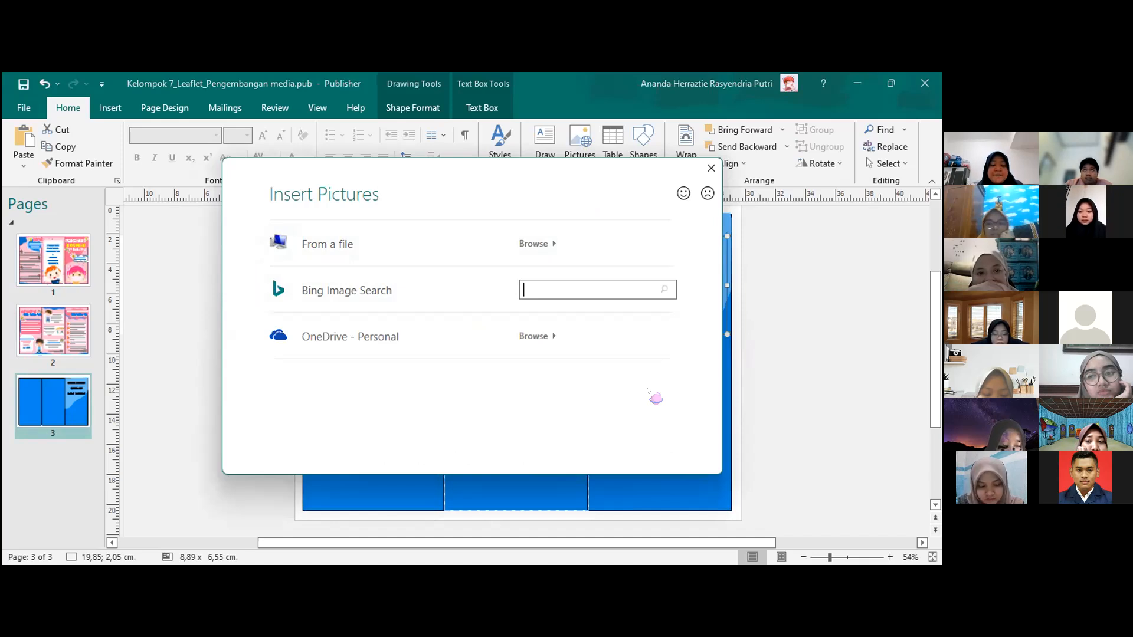
{"action": "type", "text": "r"}
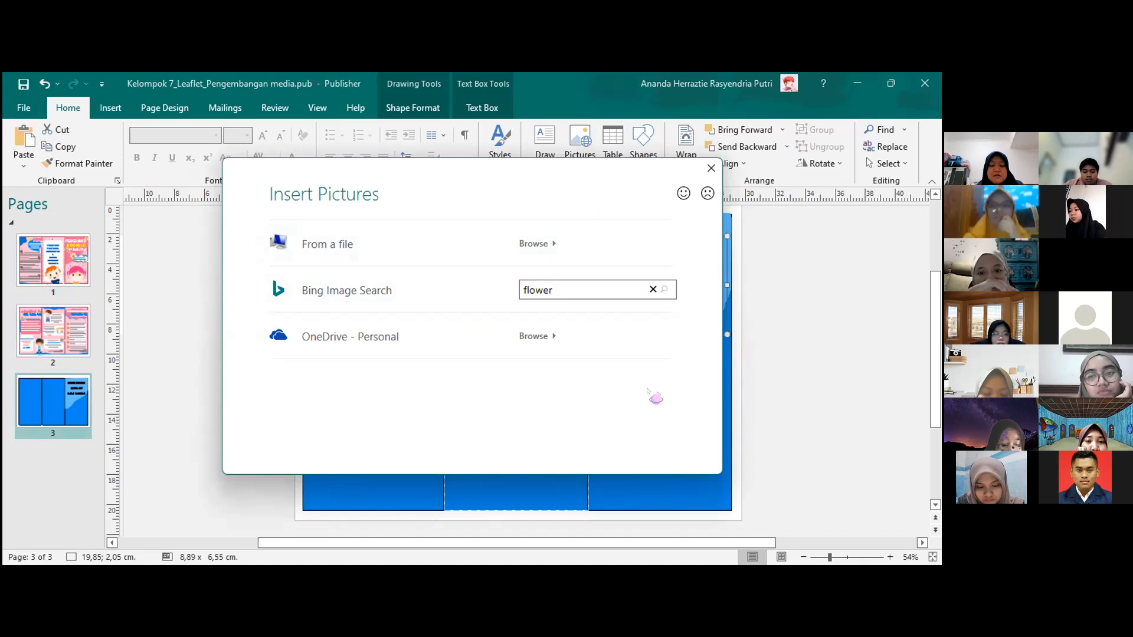
{"action": "type", "text": " cartoon"}
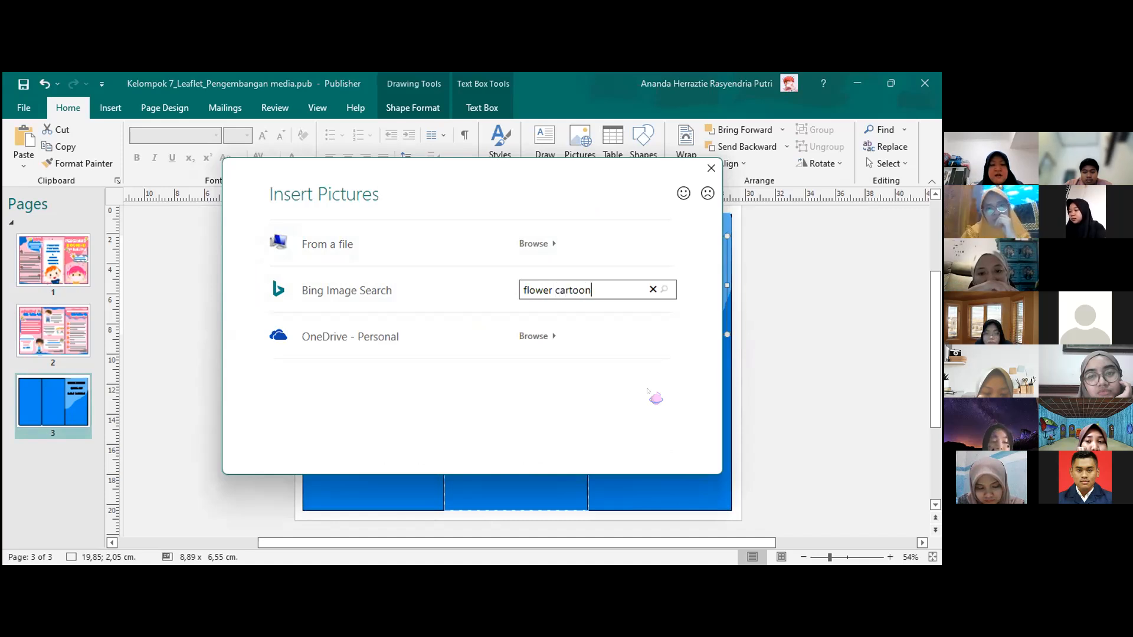
{"action": "key", "text": "Return"}
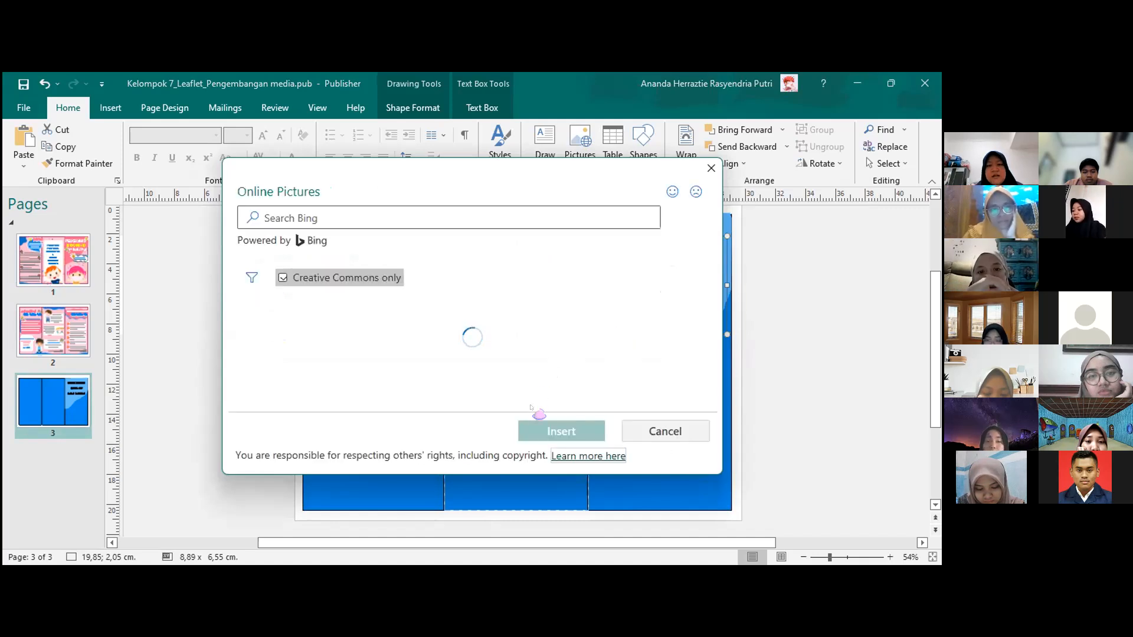
{"action": "scroll", "coordinate": [466, 356], "scroll_direction": "down", "scroll_amount": 3}
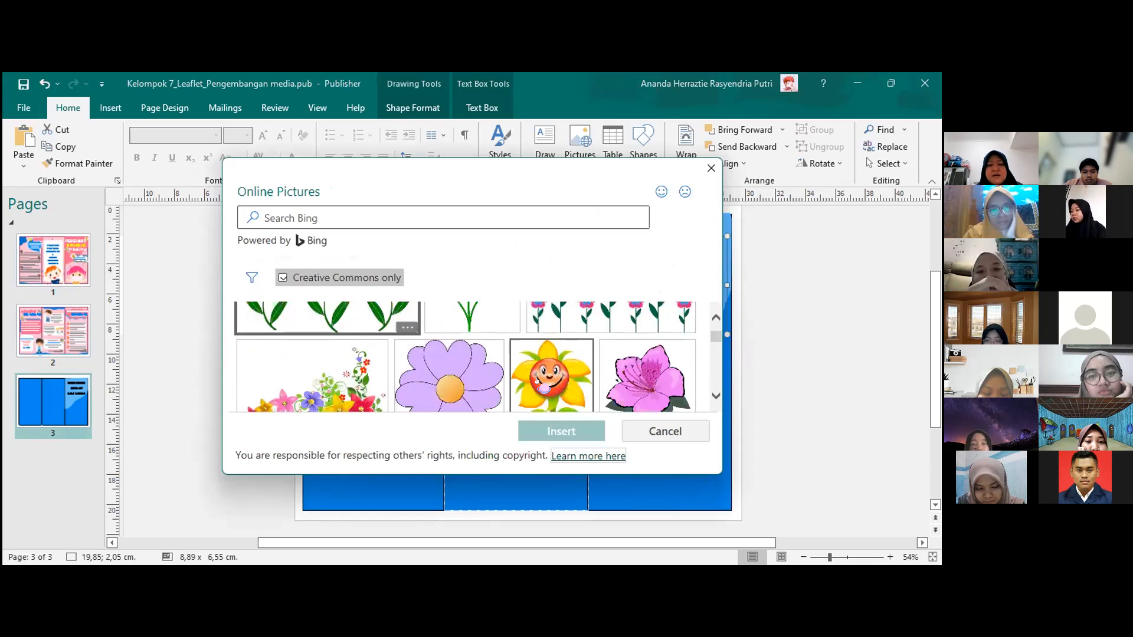
{"action": "scroll", "coordinate": [489, 361], "scroll_direction": "down", "scroll_amount": 6}
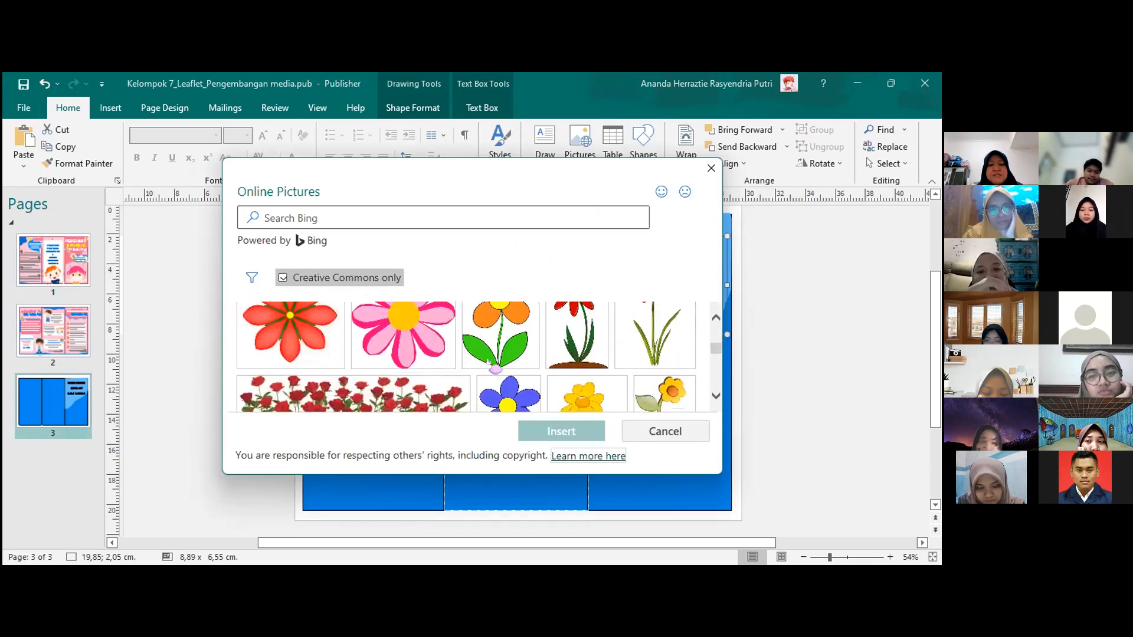
{"action": "scroll", "coordinate": [422, 390], "scroll_direction": "up", "scroll_amount": 1}
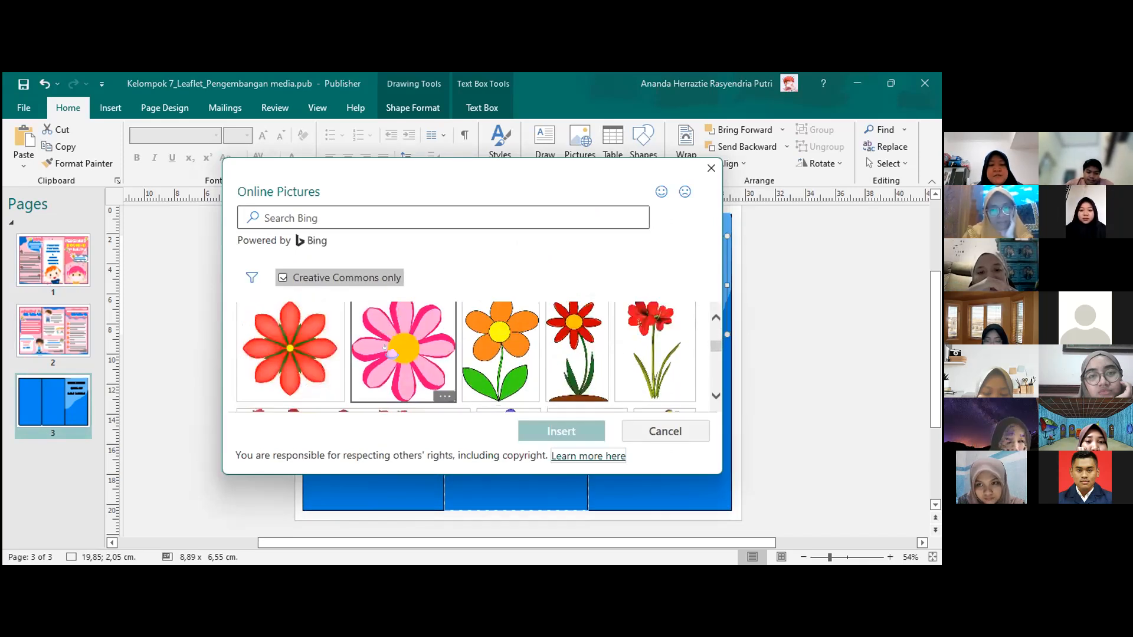
{"action": "left_click", "coordinate": [385, 348]}
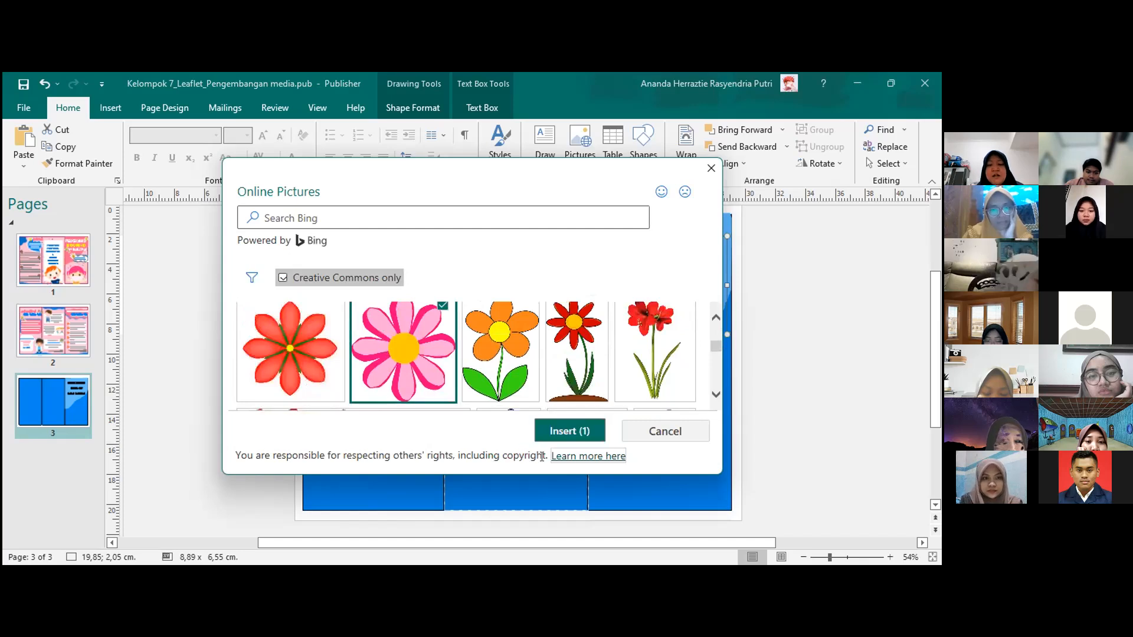
{"action": "left_click", "coordinate": [569, 432]}
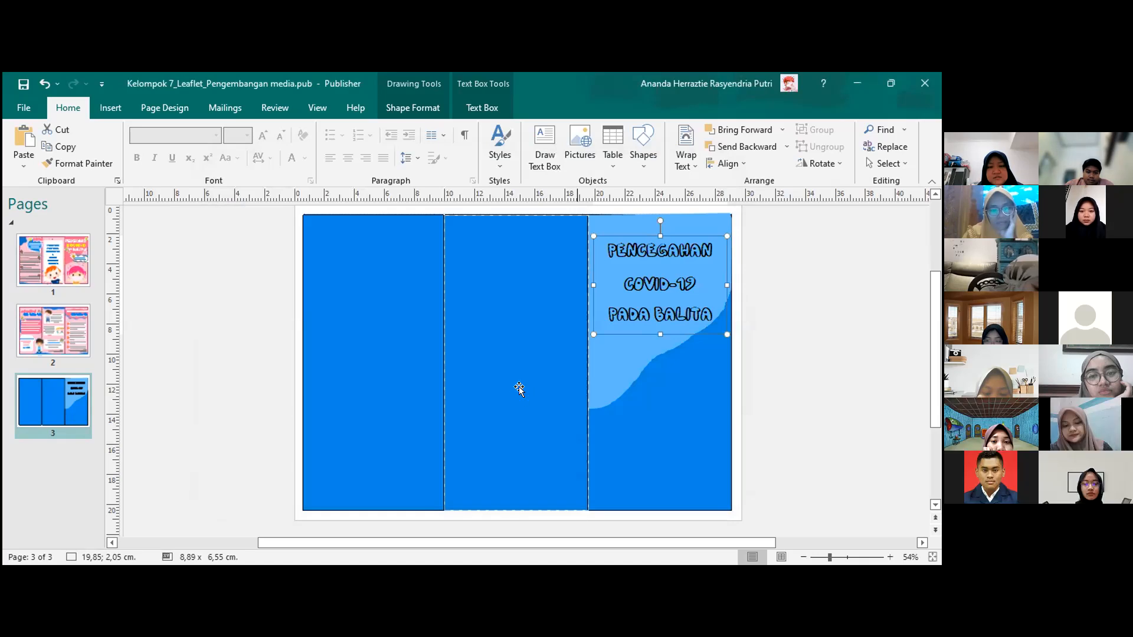
Step: Shrink the flower picture to about 4,7 by 4,84 cm on the last panel and send it backward behind the title
{"action": "scroll", "coordinate": [420, 469], "scroll_direction": "down", "scroll_amount": 1}
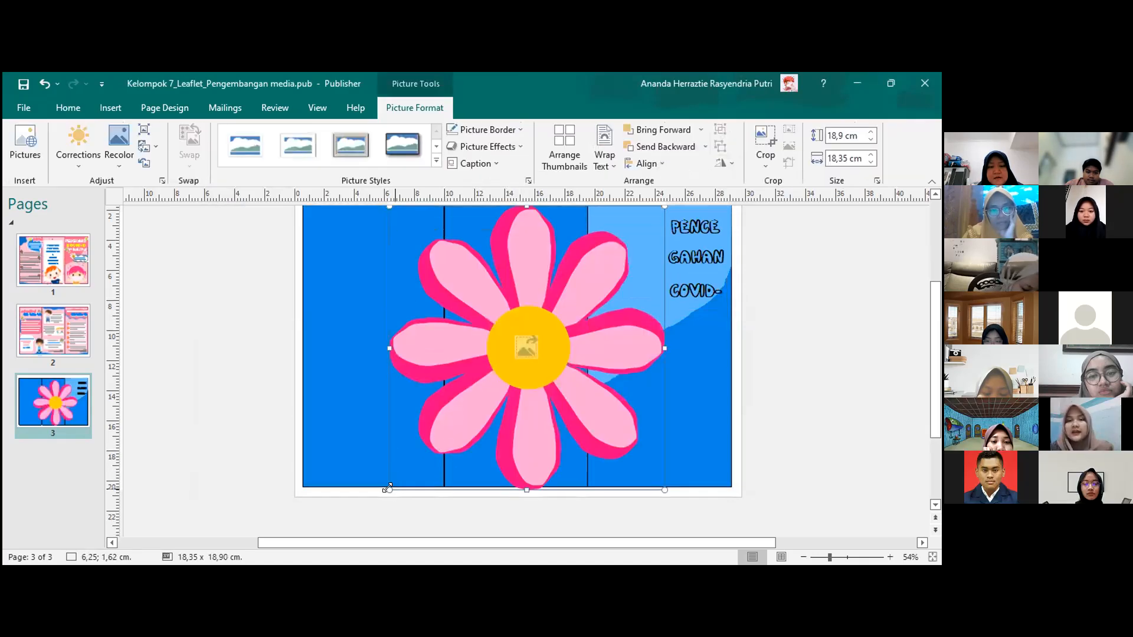
{"action": "left_click_drag", "start_coordinate": [423, 483], "coordinate": [594, 298]}
{"action": "scroll", "coordinate": [575, 333], "scroll_direction": "up", "scroll_amount": 1}
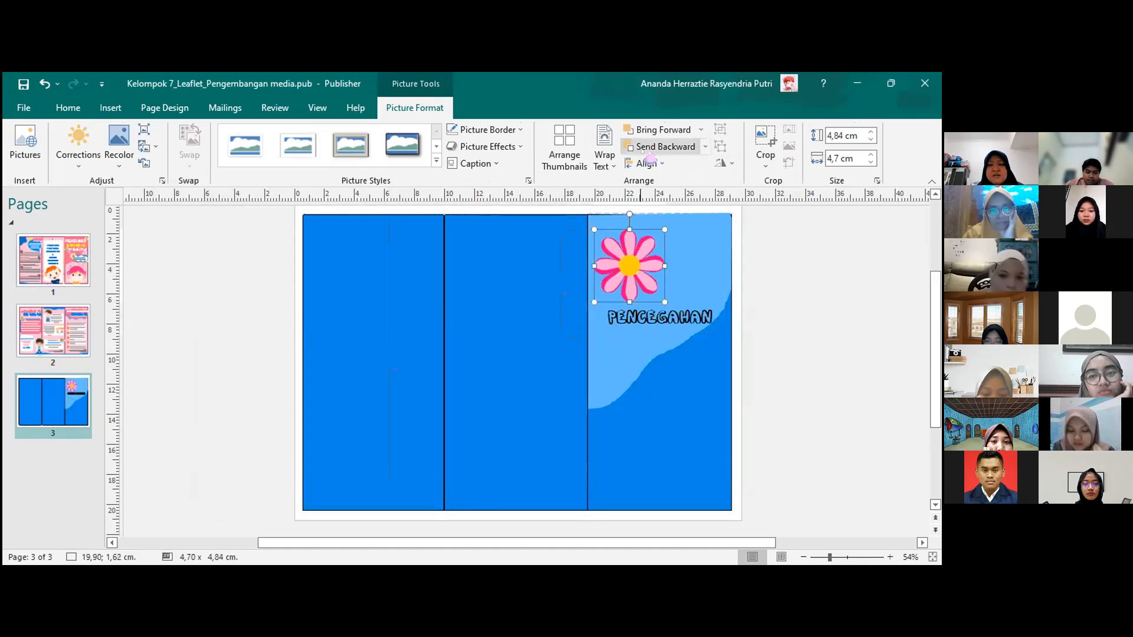
{"action": "left_click", "coordinate": [661, 146]}
Step: Reduce the flower to about 2,94 by 3,03 cm and place it on the last panel's left border beside "COVID-19"
{"action": "left_click_drag", "start_coordinate": [613, 262], "coordinate": [623, 290]}
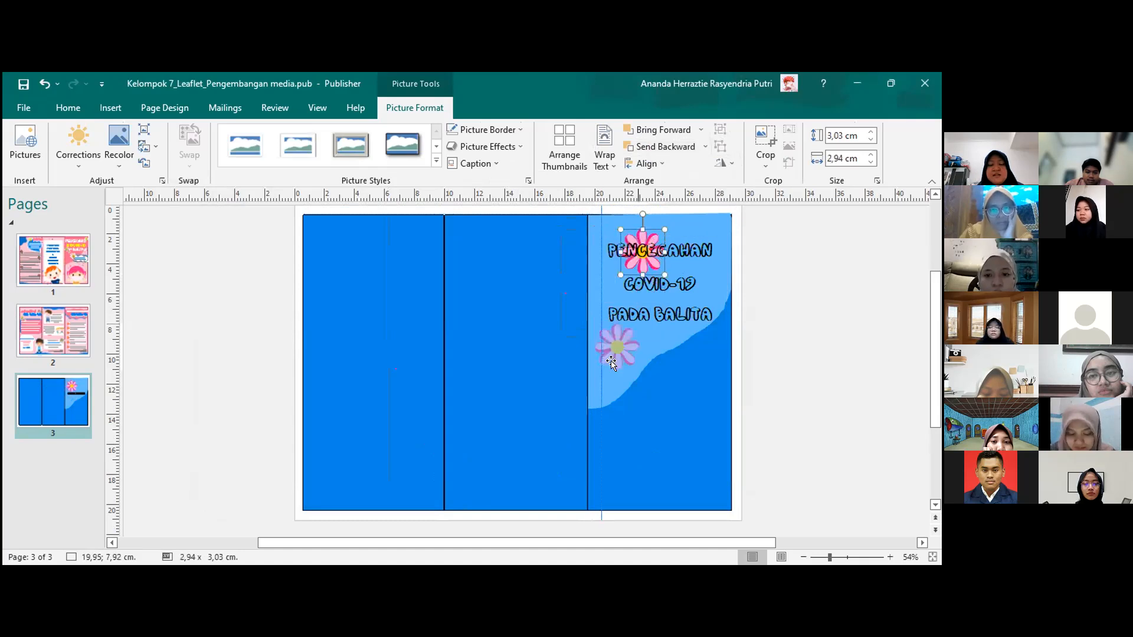
{"action": "mouse_move", "coordinate": [590, 362]}
{"action": "left_mouse_down"}
{"action": "mouse_move", "coordinate": [619, 355]}
{"action": "mouse_move", "coordinate": [598, 286]}
{"action": "left_mouse_up"}
{"action": "left_click", "coordinate": [657, 450]}
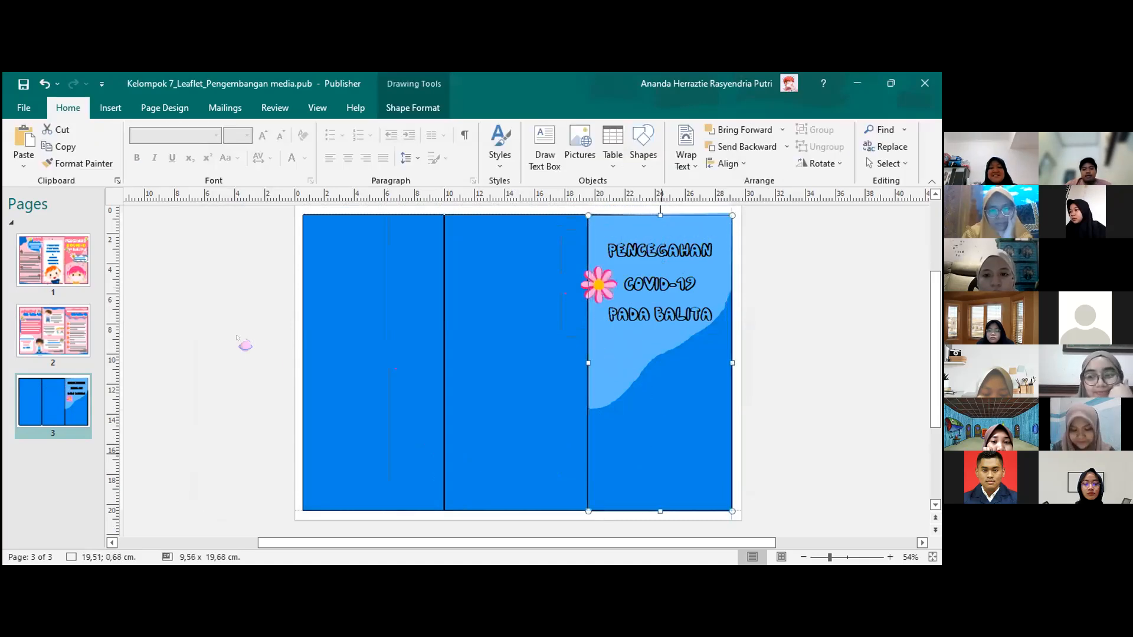